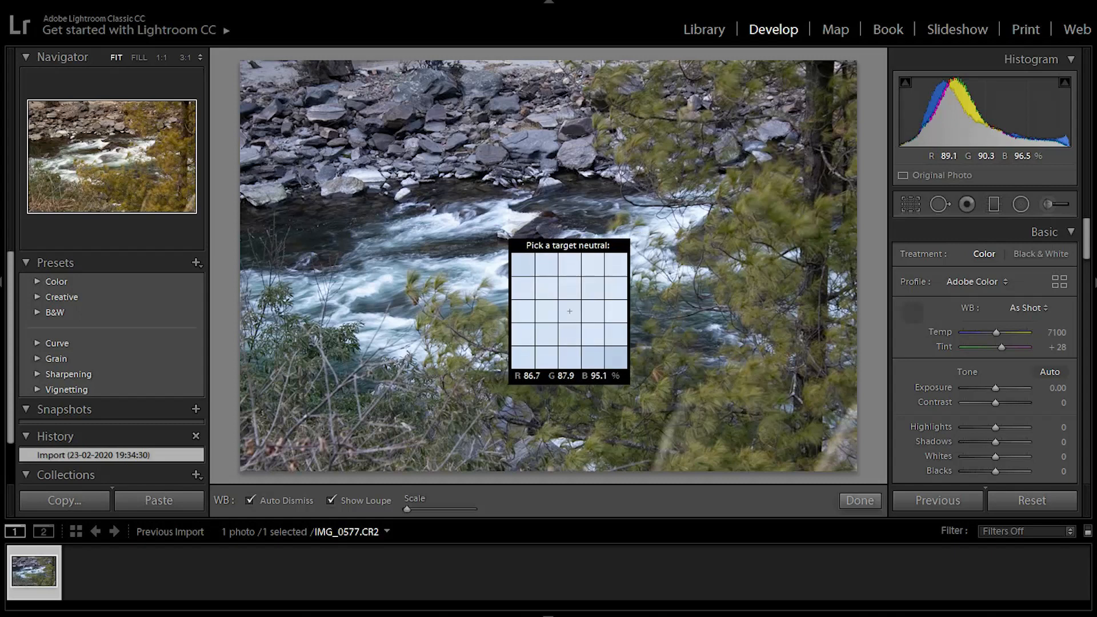
Set a custom white balance by sampling the white water in the middle of the river as the neutral target.
{"action": "left_click", "coordinate": [569, 311]}
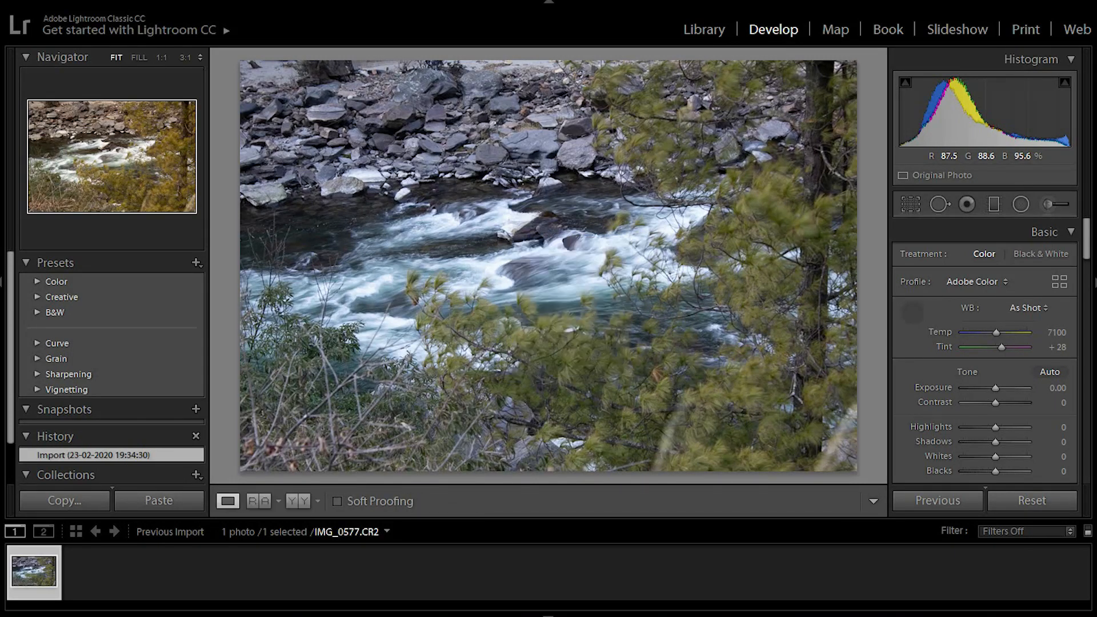
{"action": "left_click", "coordinate": [569, 310]}
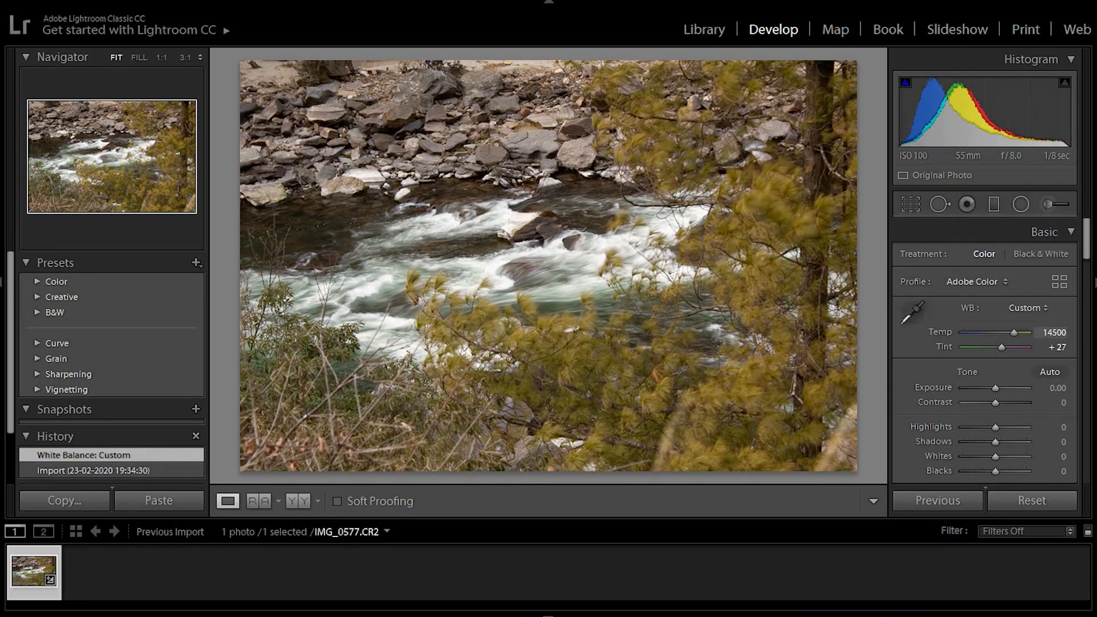
{"action": "left_click_drag", "start_coordinate": [1087, 238], "coordinate": [1087, 246]}
Compare the photo before and after the white balance correction.
{"action": "key", "text": "backslash"}
{"action": "key", "text": "backslash"}
{"action": "key", "text": "backslash"}
{"action": "key", "text": "backslash"}
{"action": "key", "text": "backslash"}
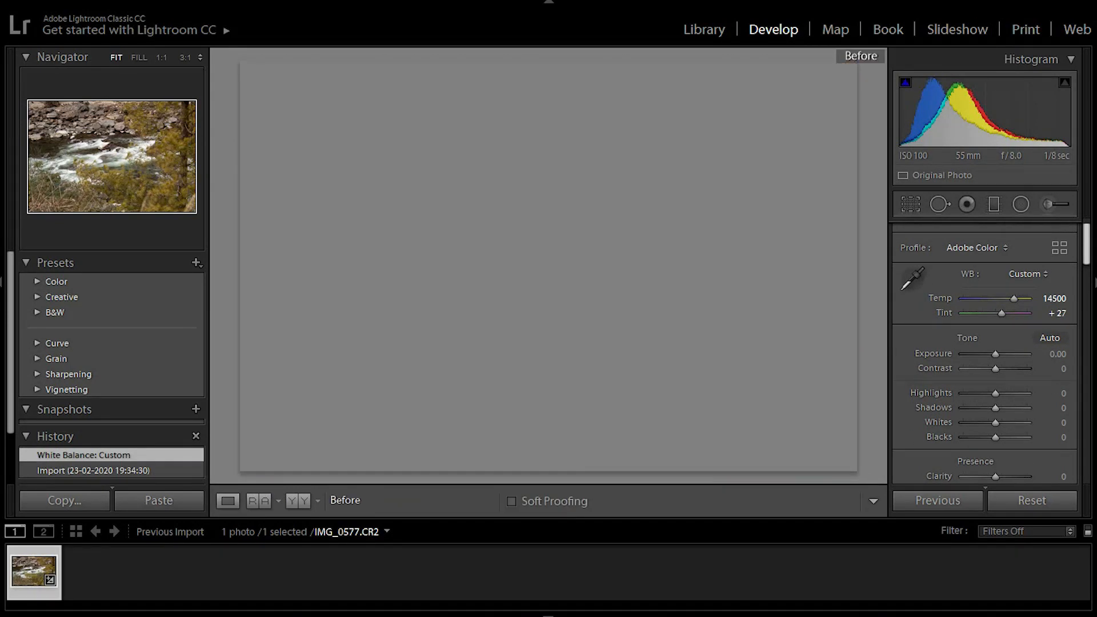
{"action": "key", "text": "backslash"}
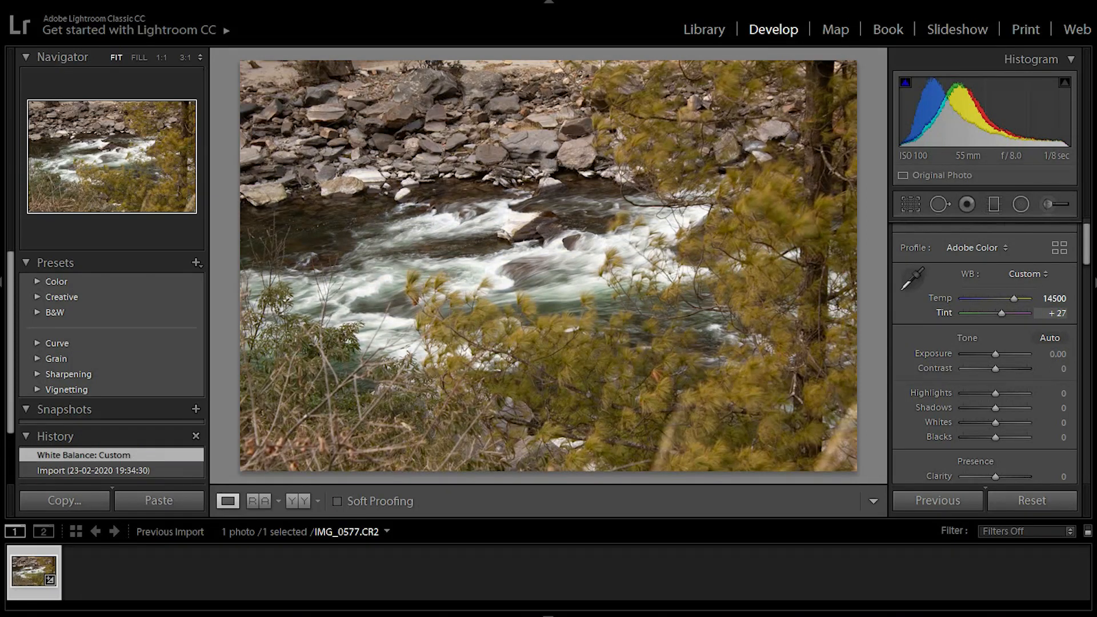
Set the photo's tint to +43 and its contrast to -12.
{"action": "left_click_drag", "start_coordinate": [1000, 313], "coordinate": [1007, 313]}
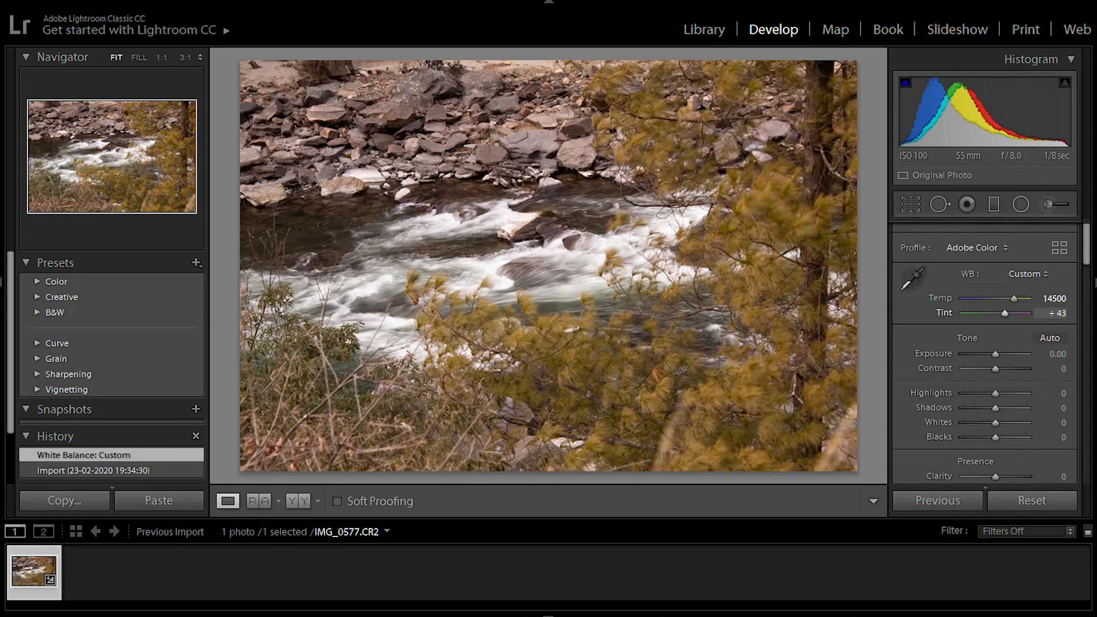
{"action": "scroll", "coordinate": [984, 353], "scroll_direction": "down", "scroll_amount": 1}
{"action": "scroll", "coordinate": [984, 353], "scroll_direction": "down", "scroll_amount": 2}
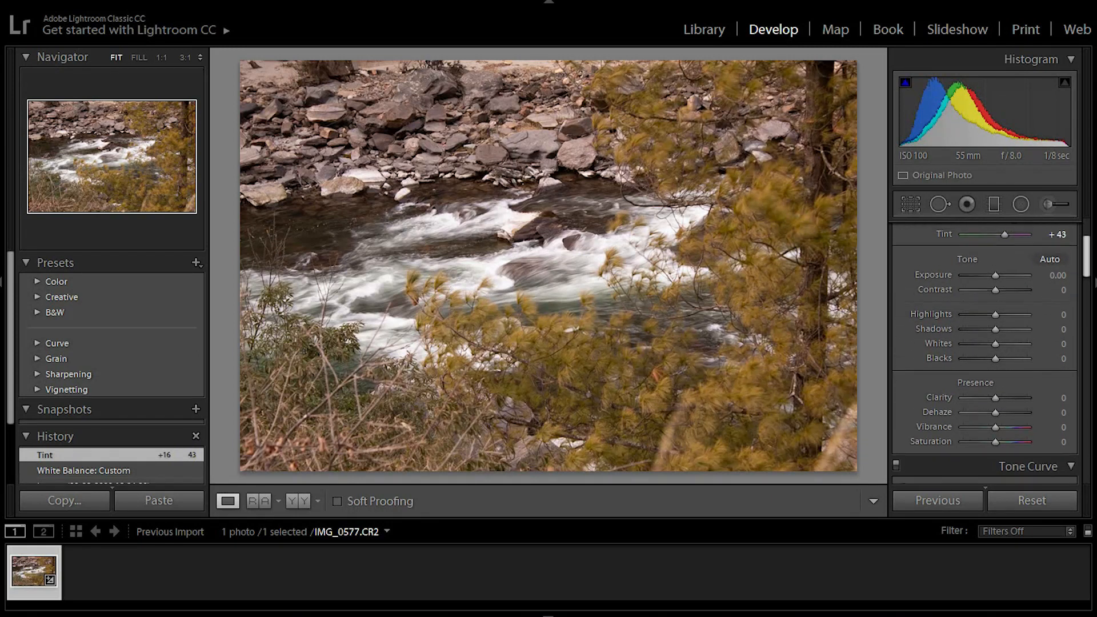
{"action": "scroll", "coordinate": [983, 353], "scroll_direction": "down", "scroll_amount": 1}
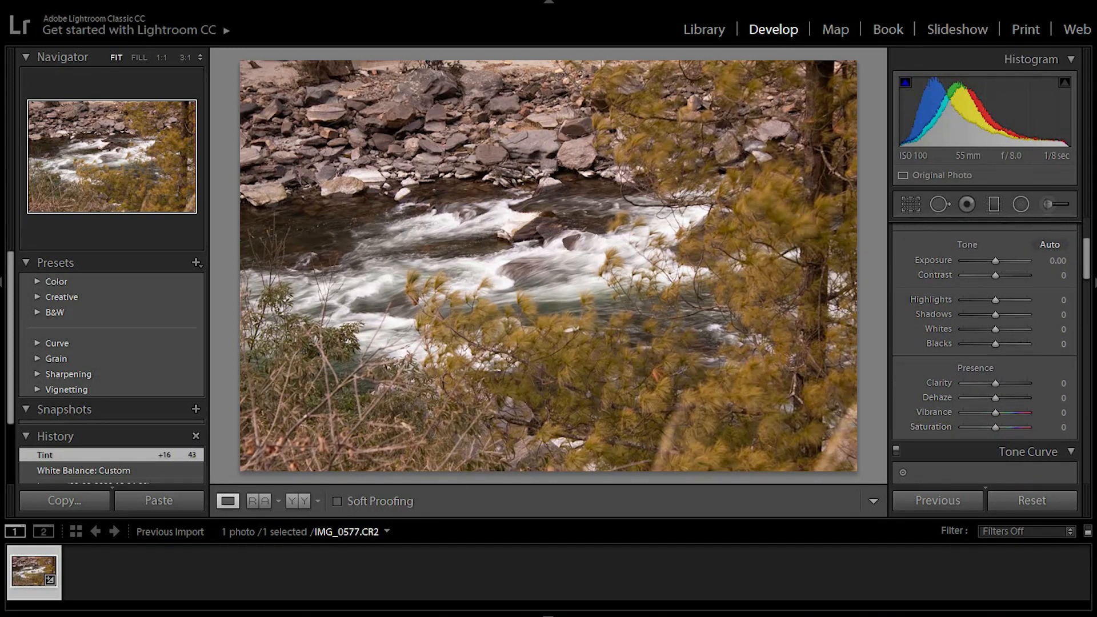
{"action": "left_click_drag", "start_coordinate": [995, 276], "coordinate": [991, 275]}
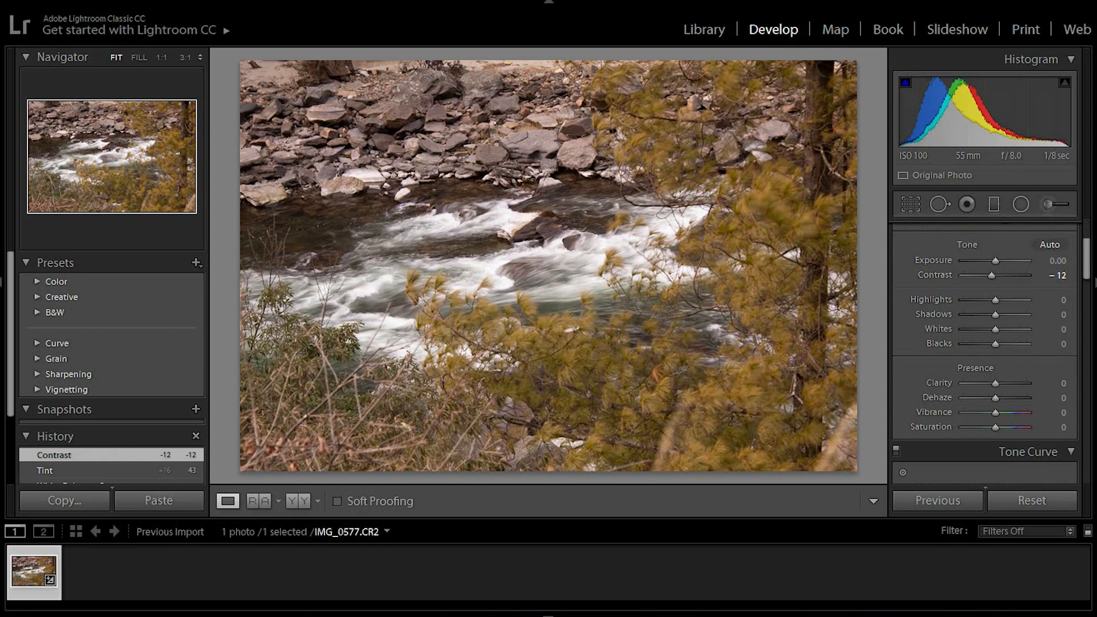
Set the highlights to -60, shadows to +14, whites to -31 and blacks to -43.
{"action": "mouse_move", "coordinate": [995, 300]}
{"action": "left_mouse_down"}
{"action": "mouse_move", "coordinate": [963, 300]}
{"action": "mouse_move", "coordinate": [974, 300]}
{"action": "left_mouse_up"}
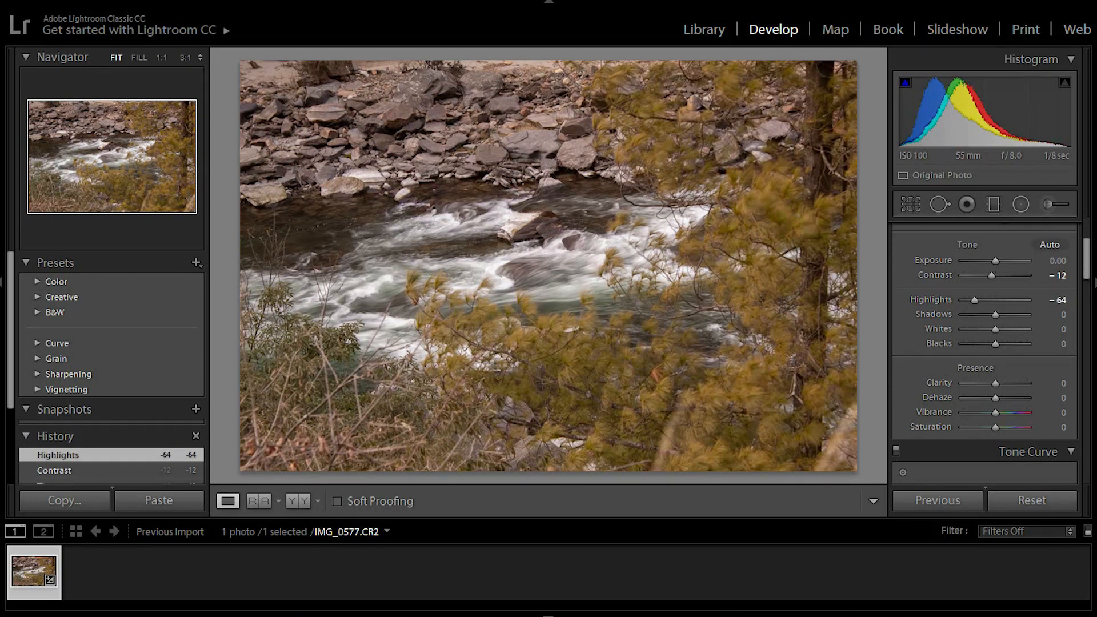
{"action": "left_click_drag", "start_coordinate": [975, 300], "coordinate": [985, 329]}
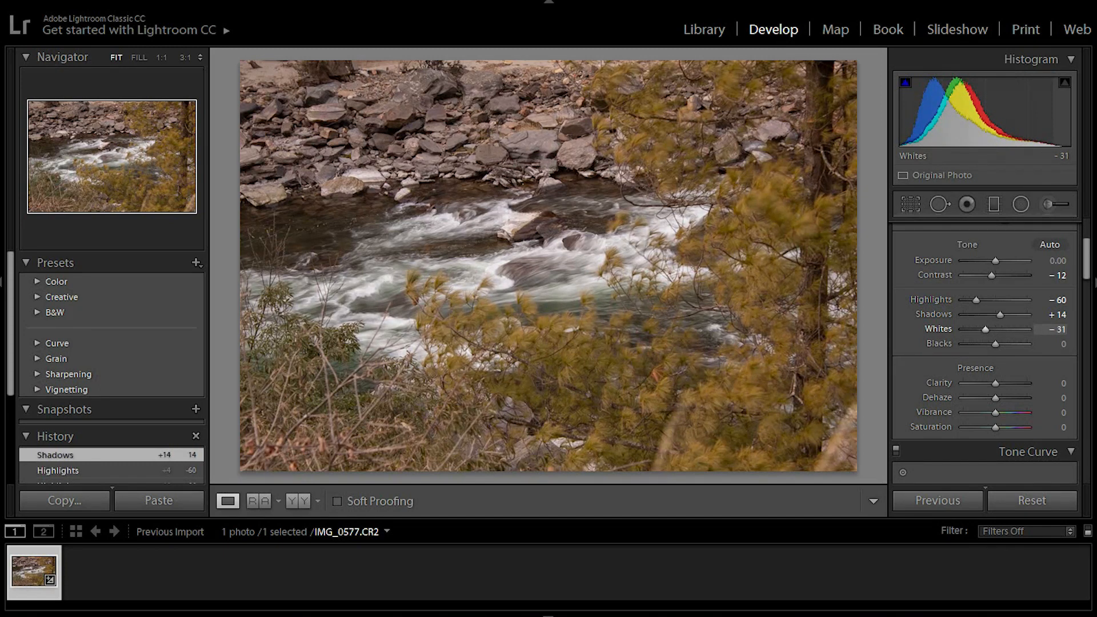
{"action": "left_click_drag", "start_coordinate": [995, 343], "coordinate": [982, 344]}
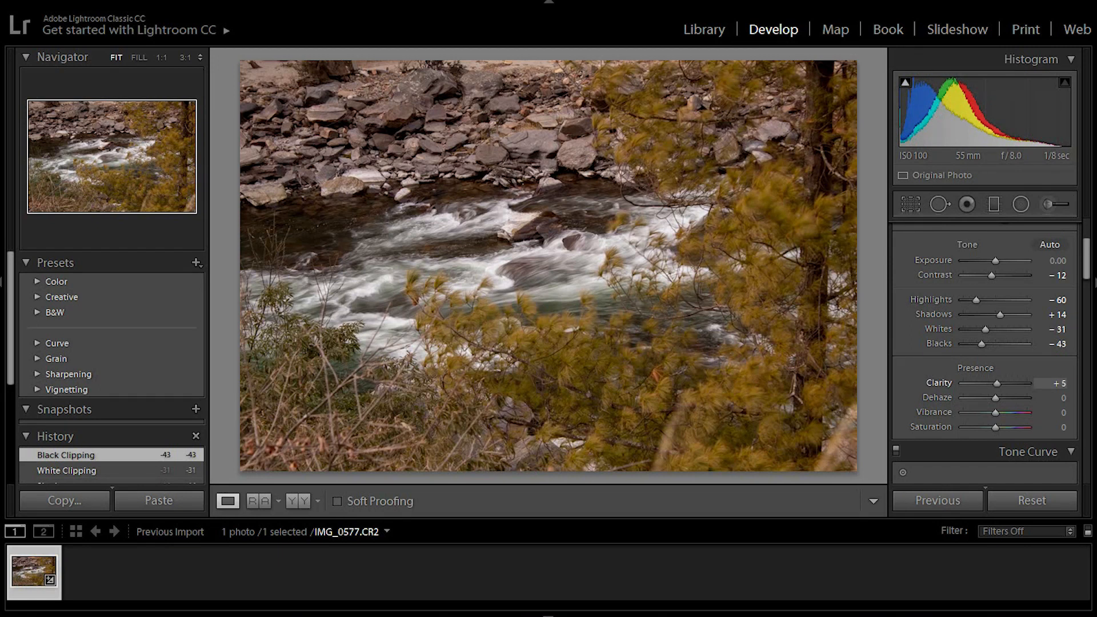
Set the clarity to -7 and the saturation to -5.
{"action": "left_click_drag", "start_coordinate": [997, 383], "coordinate": [989, 383]}
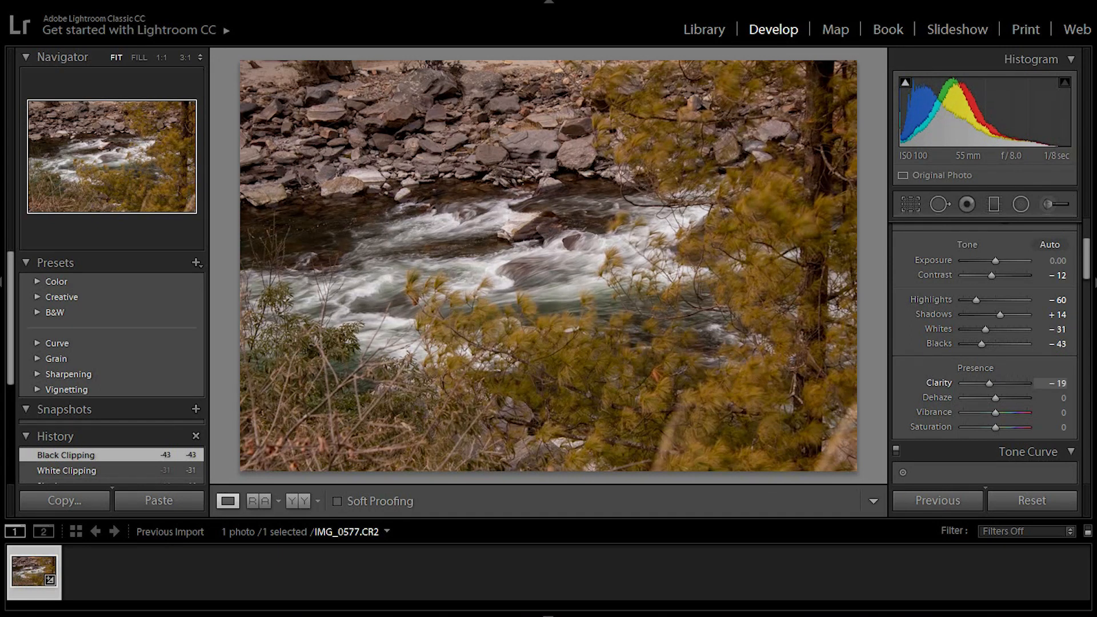
{"action": "left_click_drag", "start_coordinate": [989, 383], "coordinate": [993, 383]}
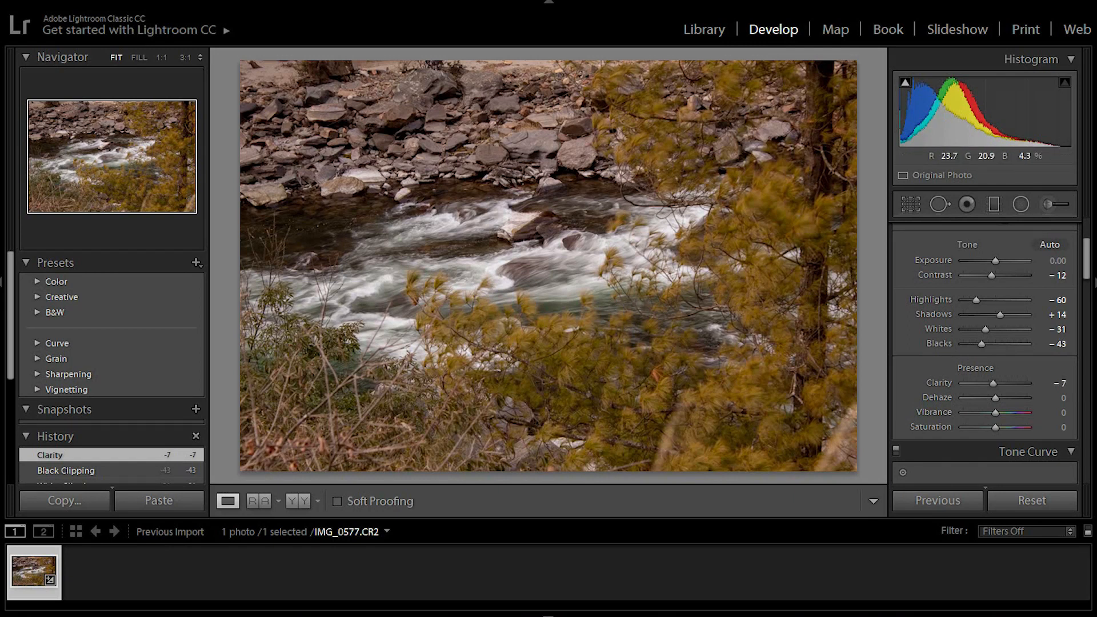
{"action": "key", "text": "period"}
{"action": "key", "text": "period"}
{"action": "key", "text": "minus"}
{"action": "key", "text": "minus"}
{"action": "key", "text": "minus"}
{"action": "key", "text": "minus"}
{"action": "key", "text": "minus"}
Set the photo's vibrance to +26.
{"action": "key", "text": "comma"}
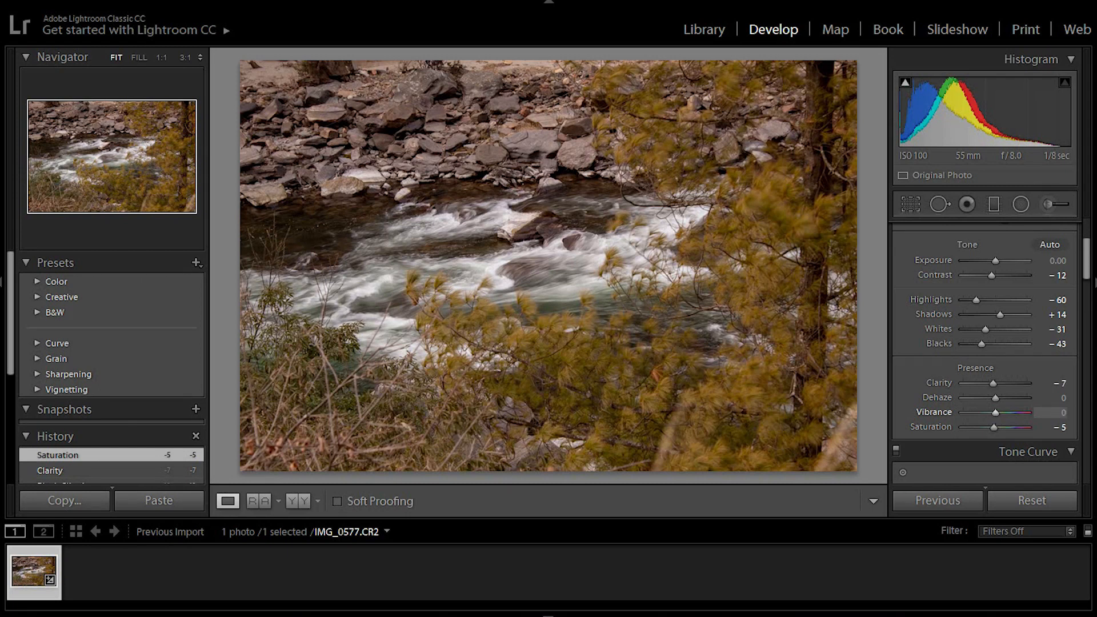
{"action": "key", "text": "equal"}
{"action": "key", "text": "equal"}
{"action": "key", "text": "equal"}
{"action": "key", "text": "equal"}
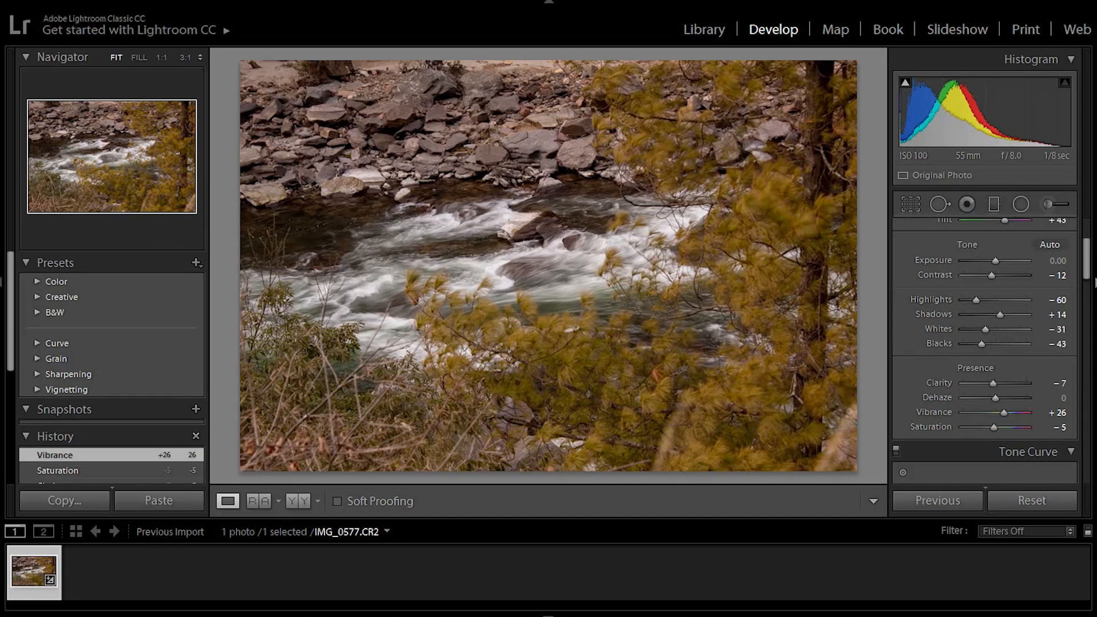
Add a slightly raised highlight point and a shadow point to the RGB tone curve.
{"action": "left_click", "coordinate": [1094, 281]}
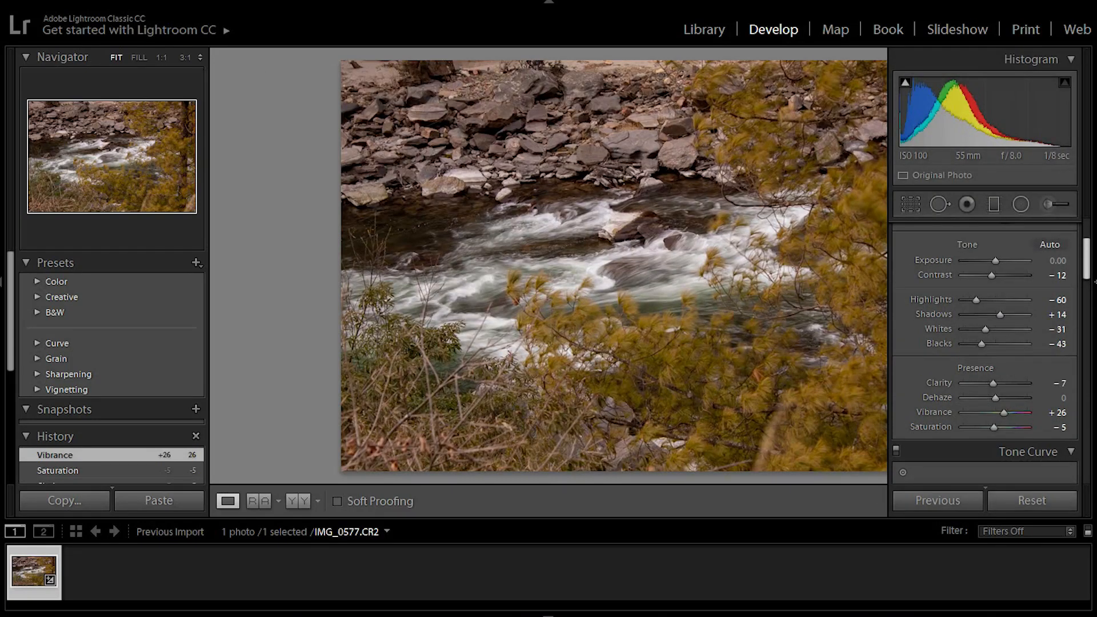
{"action": "scroll", "coordinate": [1094, 281], "scroll_direction": "down", "scroll_amount": 5}
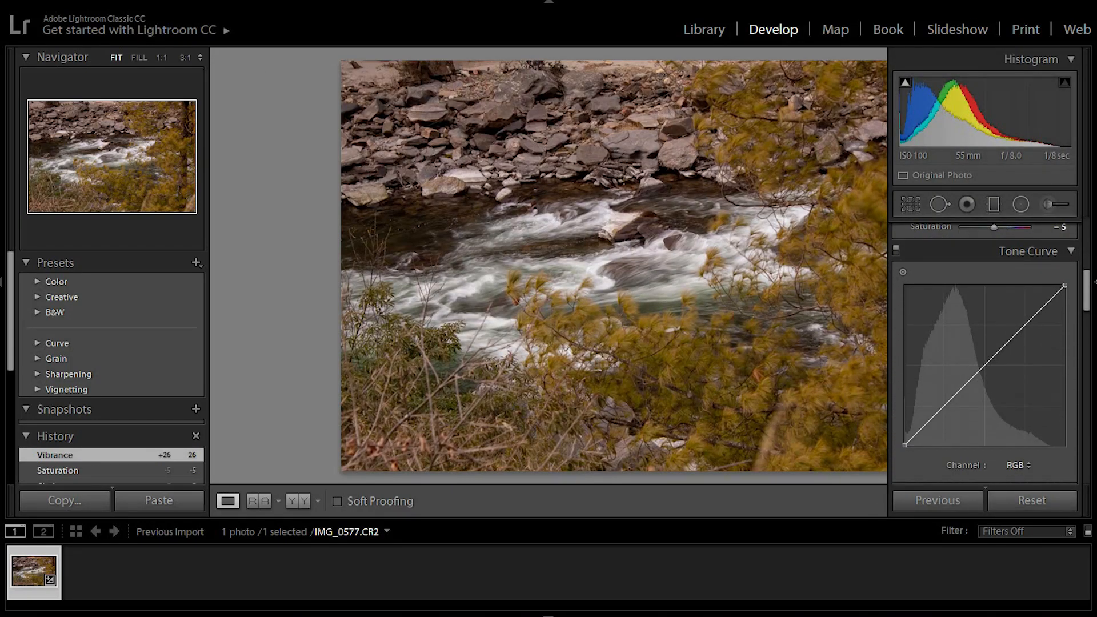
{"action": "left_click_drag", "start_coordinate": [1025, 325], "coordinate": [1024, 320]}
{"action": "left_click_drag", "start_coordinate": [944, 407], "coordinate": [944, 407]}
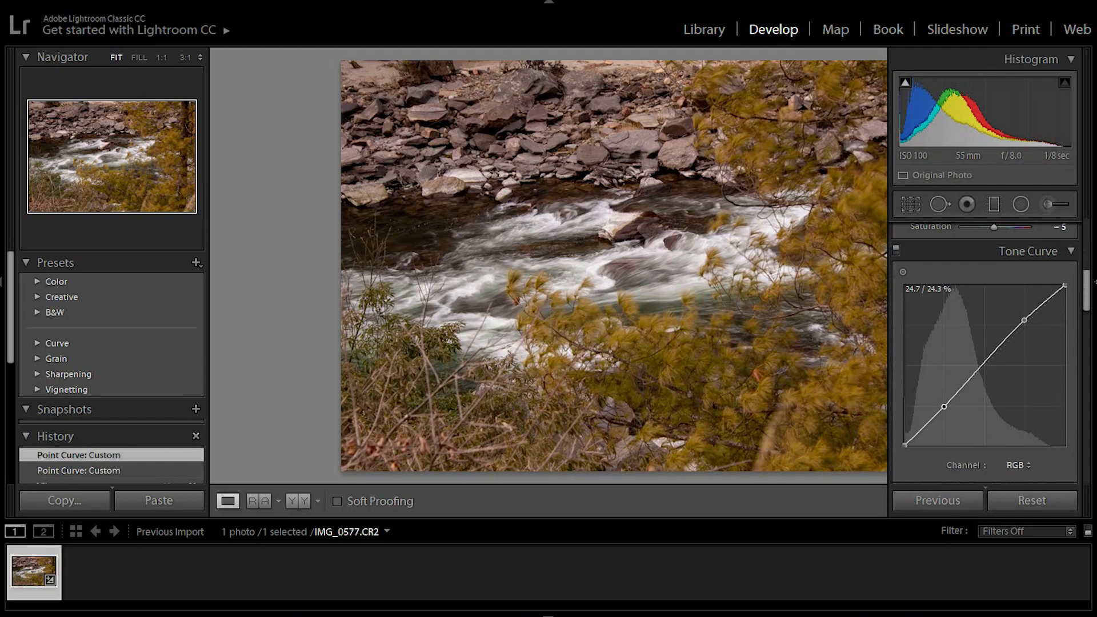
{"action": "left_click_drag", "start_coordinate": [904, 444], "coordinate": [905, 445]}
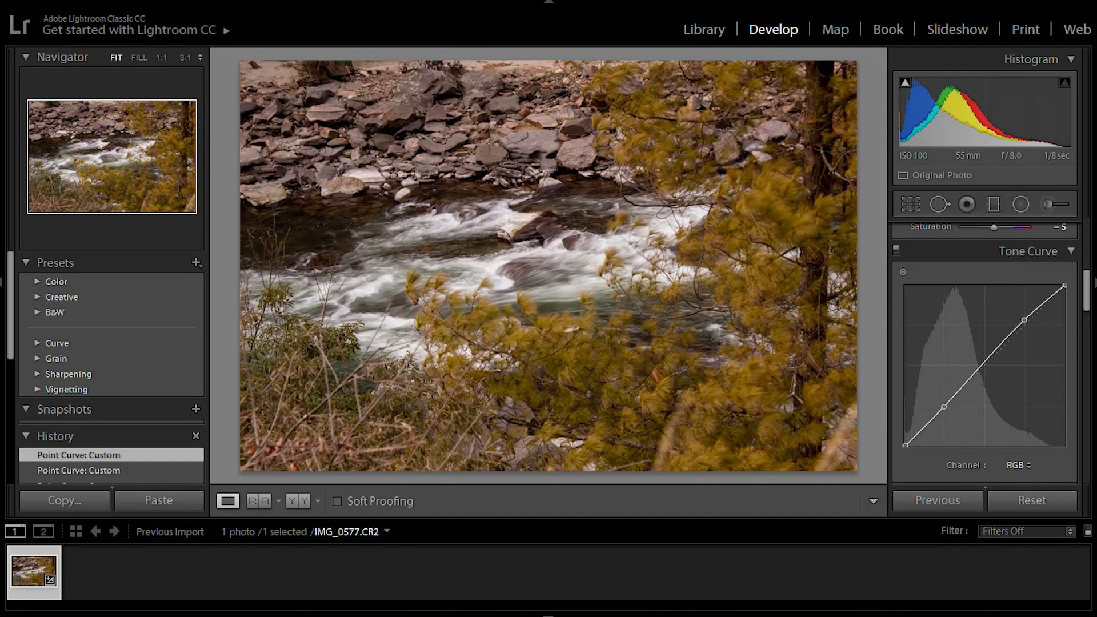
Deepen the RGB tone curve's S-shape, lowering its white end point and raising its black end point slightly for a faded look.
{"action": "left_click_drag", "start_coordinate": [944, 406], "coordinate": [943, 408]}
{"action": "left_click_drag", "start_coordinate": [1024, 320], "coordinate": [1023, 318]}
{"action": "left_click_drag", "start_coordinate": [1065, 286], "coordinate": [1065, 293]}
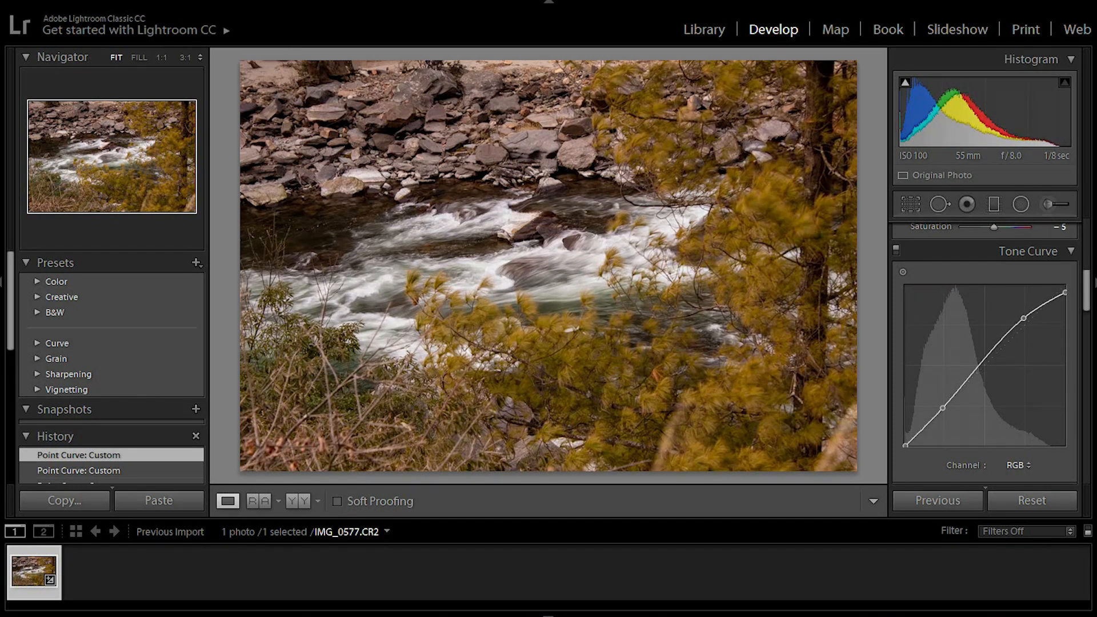
{"action": "left_click_drag", "start_coordinate": [905, 445], "coordinate": [905, 438]}
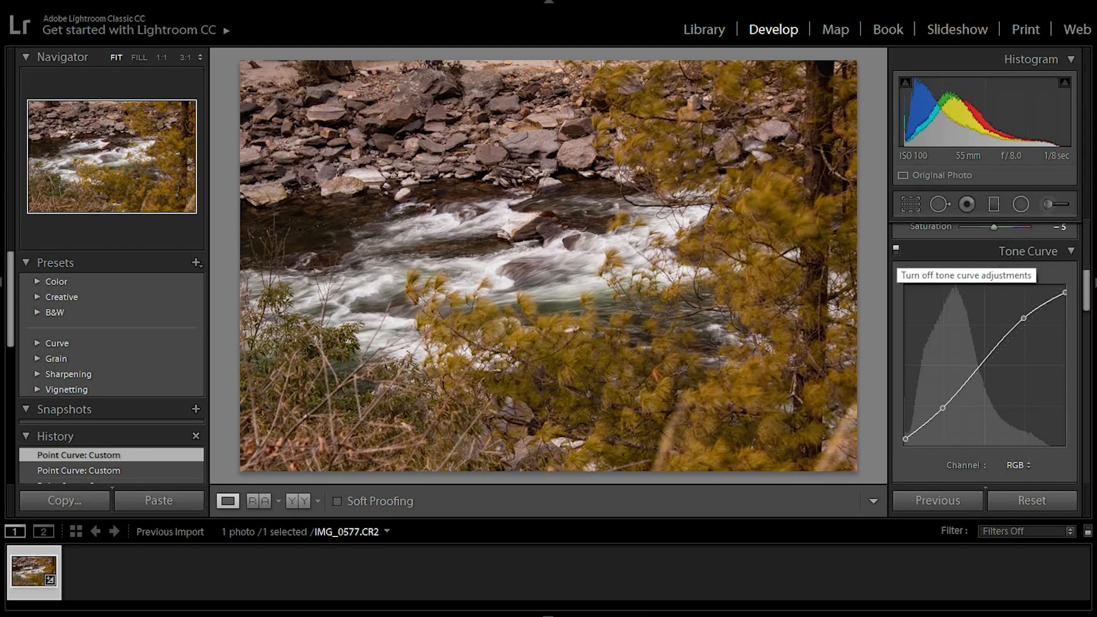
Compare the photo with the tone curve adjustments switched off and on, leaving them enabled.
{"action": "left_click", "coordinate": [896, 251]}
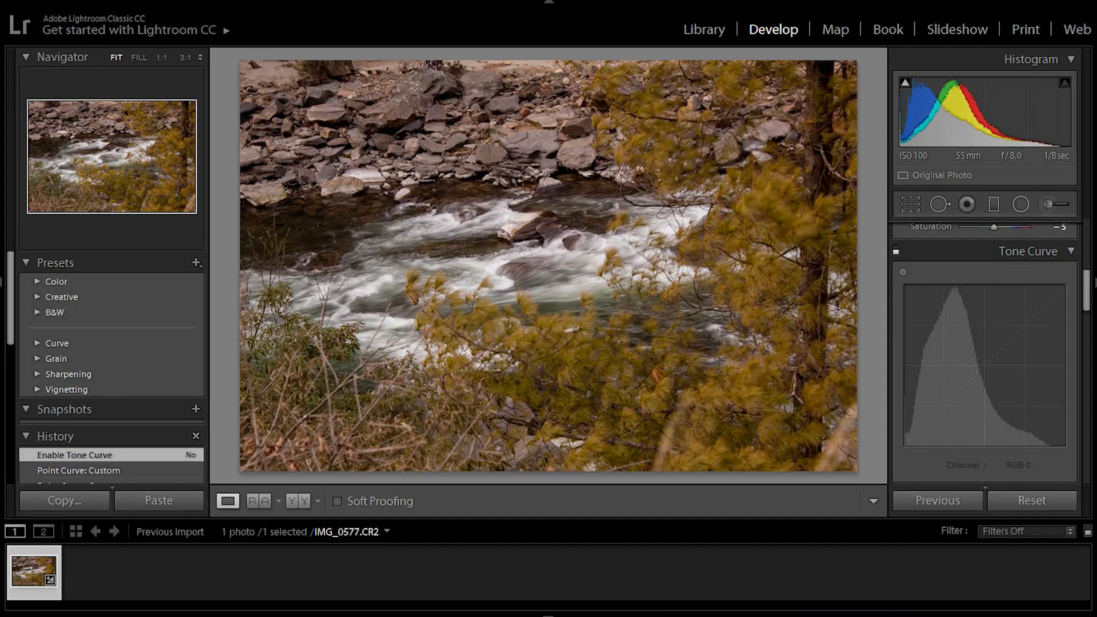
{"action": "left_click", "coordinate": [896, 250]}
{"action": "left_click", "coordinate": [896, 250]}
{"action": "left_click", "coordinate": [895, 250]}
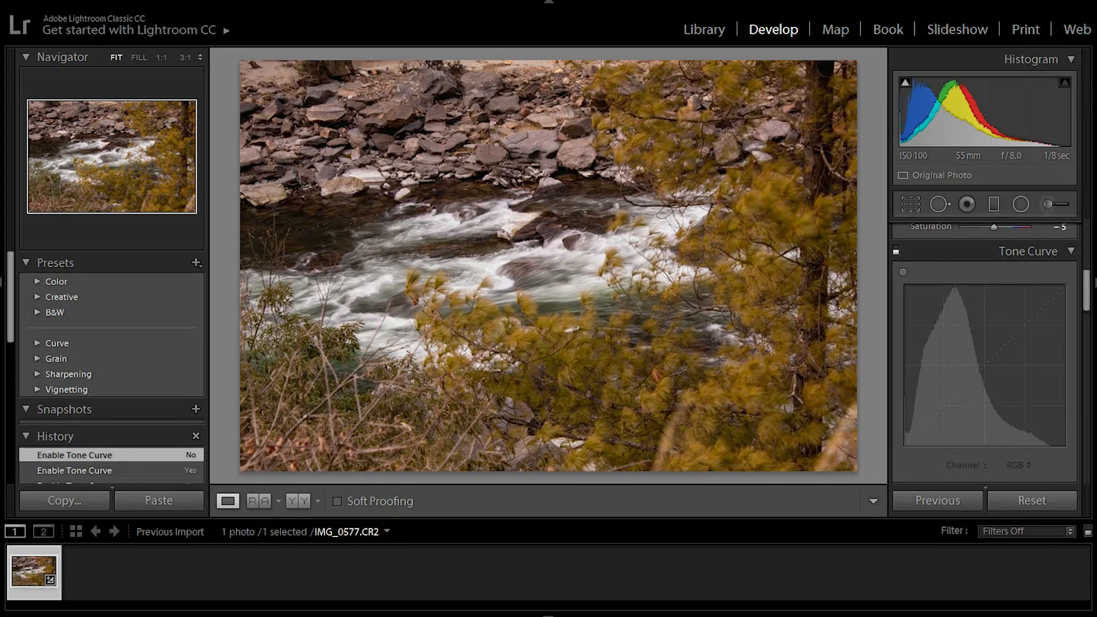
{"action": "left_click", "coordinate": [896, 251]}
{"action": "left_click", "coordinate": [896, 250]}
{"action": "left_click", "coordinate": [895, 251]}
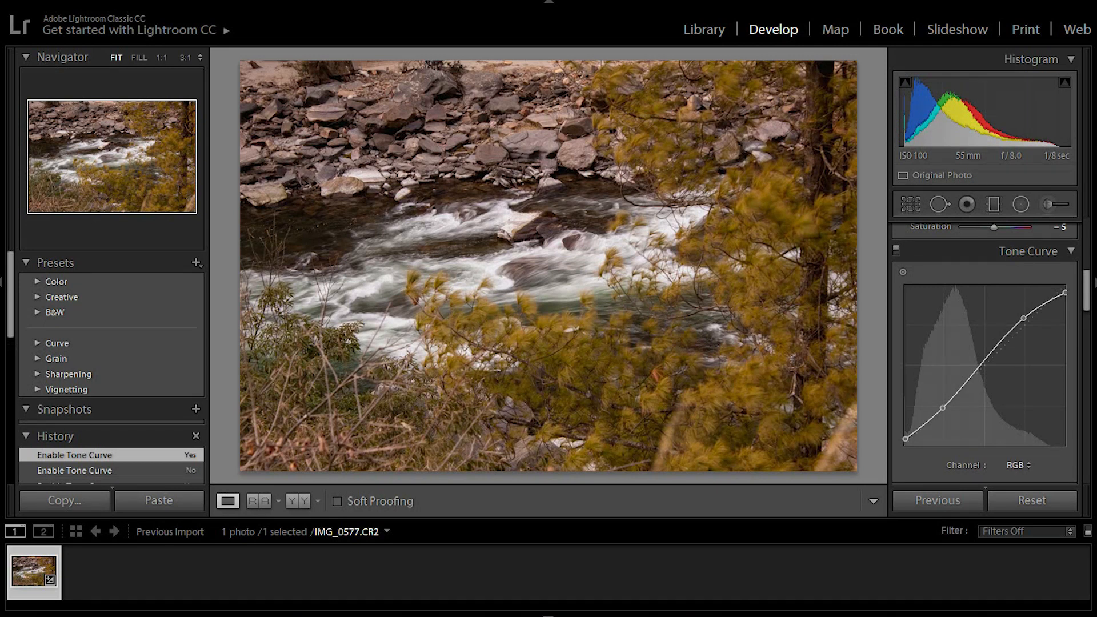
In the camera calibration, set the Blue Primary hue to -21 and its saturation to +5.
{"action": "scroll", "coordinate": [985, 354], "scroll_direction": "down", "scroll_amount": 5}
{"action": "scroll", "coordinate": [985, 354], "scroll_direction": "down", "scroll_amount": 10}
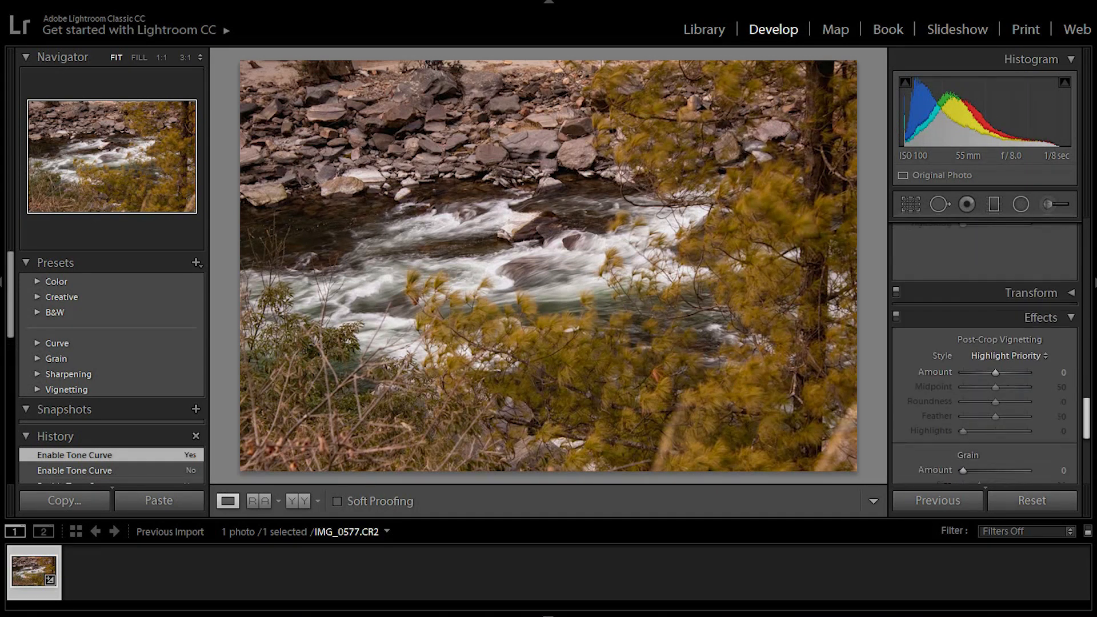
{"action": "scroll", "coordinate": [985, 346], "scroll_direction": "down", "scroll_amount": 5}
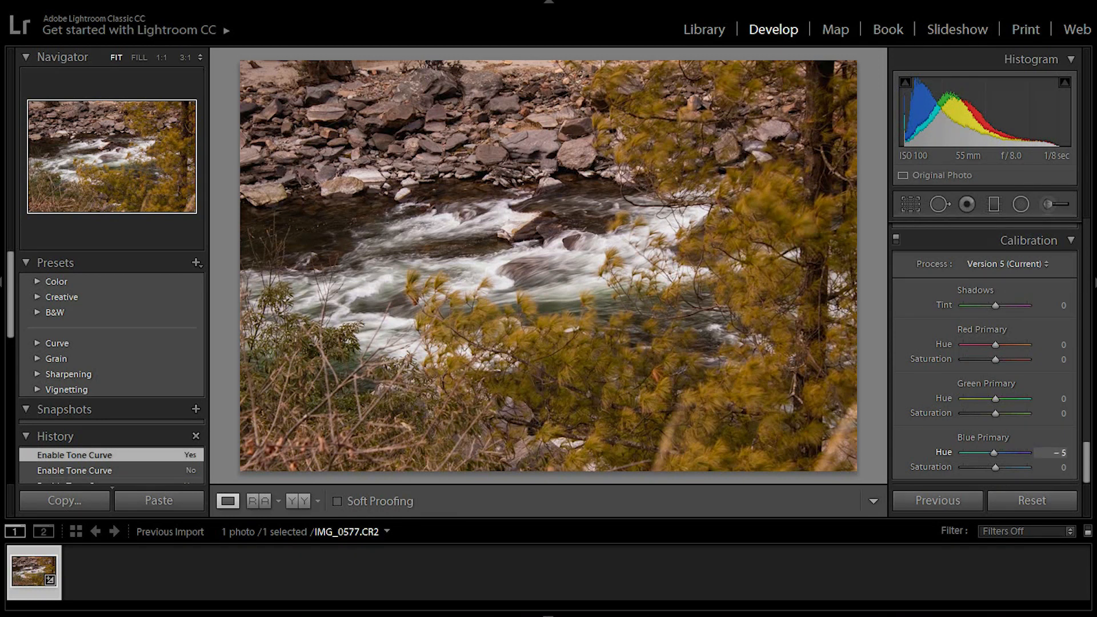
{"action": "left_click_drag", "start_coordinate": [1060, 452], "coordinate": [1053, 452]}
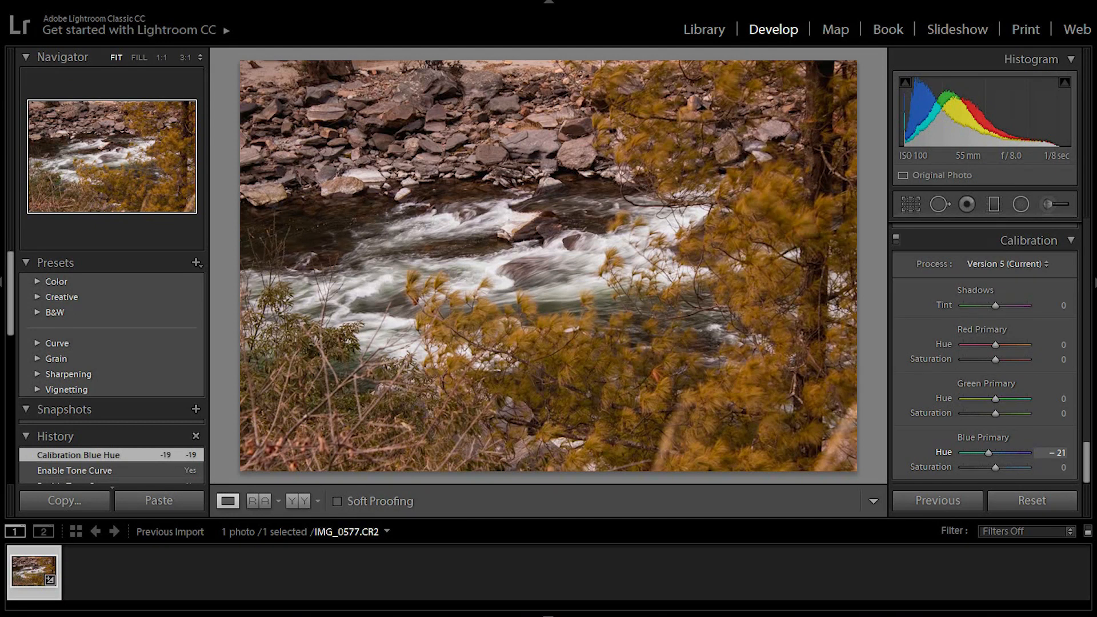
{"action": "left_click_drag", "start_coordinate": [989, 452], "coordinate": [987, 453]}
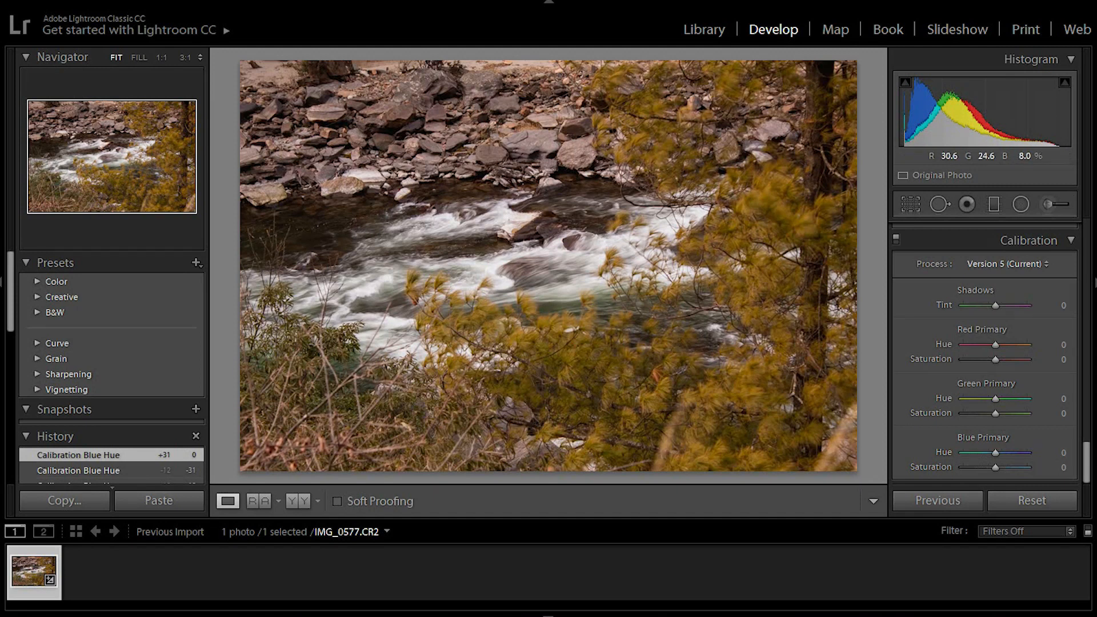
{"action": "left_click_drag", "start_coordinate": [993, 452], "coordinate": [991, 453]}
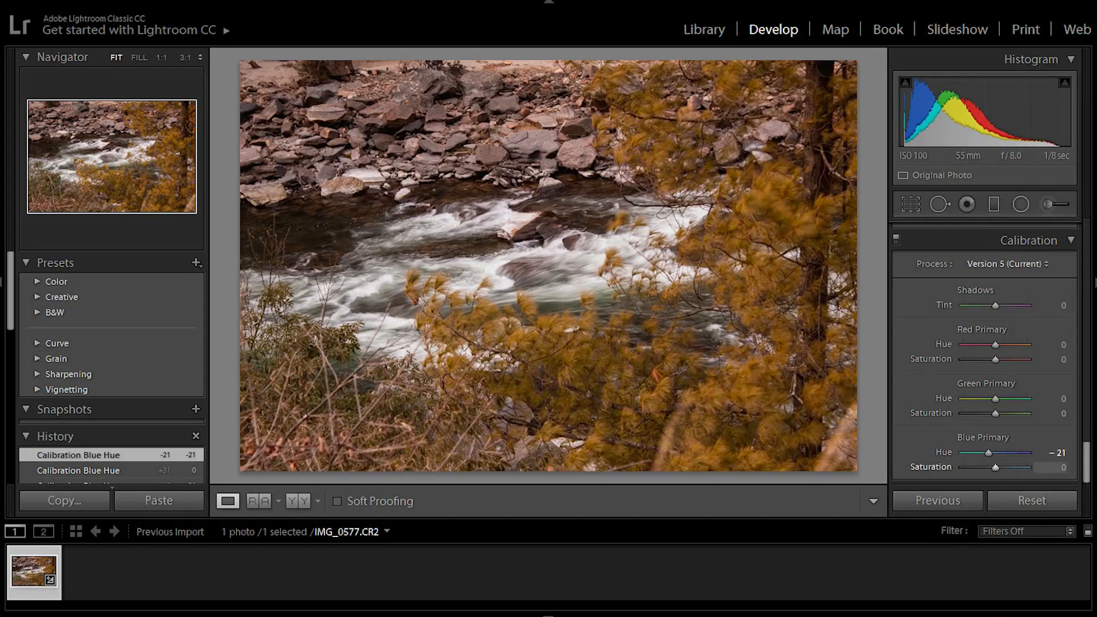
{"action": "mouse_move", "coordinate": [997, 467]}
{"action": "left_mouse_down"}
{"action": "mouse_move", "coordinate": [978, 467]}
{"action": "mouse_move", "coordinate": [991, 467]}
{"action": "left_mouse_up"}
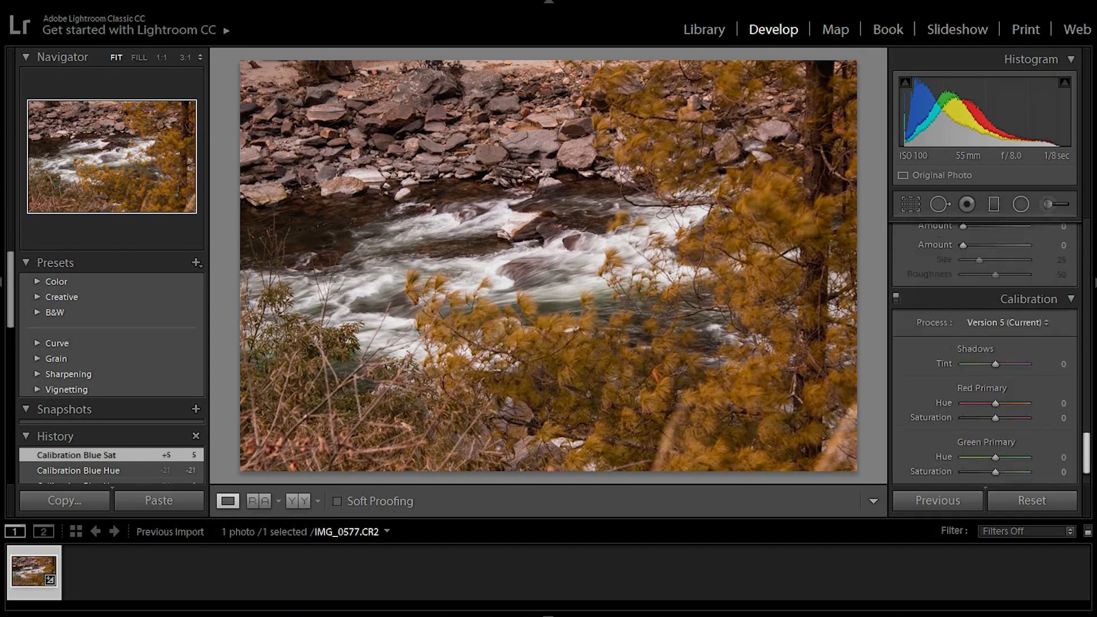
{"action": "scroll", "coordinate": [985, 354], "scroll_direction": "up", "scroll_amount": 3}
{"action": "scroll", "coordinate": [985, 354], "scroll_direction": "down", "scroll_amount": 3}
{"action": "scroll", "coordinate": [985, 355], "scroll_direction": "up", "scroll_amount": 3}
{"action": "scroll", "coordinate": [985, 354], "scroll_direction": "down", "scroll_amount": 3}
{"action": "scroll", "coordinate": [985, 354], "scroll_direction": "up", "scroll_amount": 3}
{"action": "scroll", "coordinate": [985, 354], "scroll_direction": "down", "scroll_amount": 1}
{"action": "scroll", "coordinate": [985, 354], "scroll_direction": "down", "scroll_amount": 1}
{"action": "scroll", "coordinate": [985, 354], "scroll_direction": "up", "scroll_amount": 2}
{"action": "scroll", "coordinate": [985, 354], "scroll_direction": "down", "scroll_amount": 2}
{"action": "scroll", "coordinate": [985, 354], "scroll_direction": "up", "scroll_amount": 2}
{"action": "scroll", "coordinate": [985, 354], "scroll_direction": "down", "scroll_amount": 2}
{"action": "scroll", "coordinate": [985, 355], "scroll_direction": "up", "scroll_amount": 2}
{"action": "scroll", "coordinate": [985, 354], "scroll_direction": "down", "scroll_amount": 2}
{"action": "scroll", "coordinate": [985, 354], "scroll_direction": "up", "scroll_amount": 2}
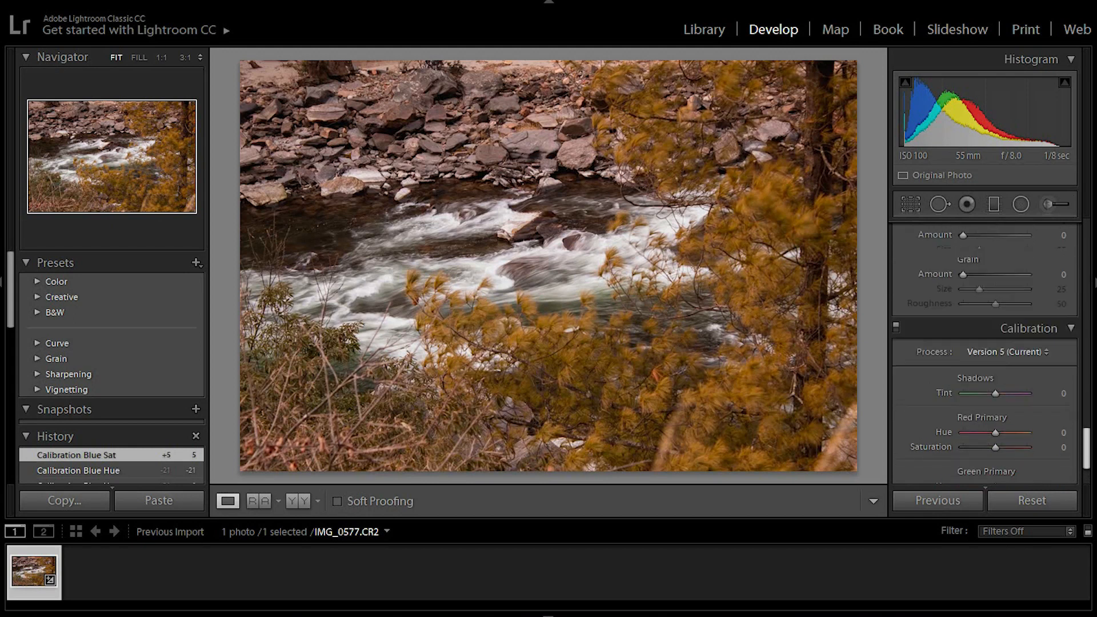
In the HSL colour adjustments, set the orange hue to +2, saturation to +11 and luminance to +7.
{"action": "scroll", "coordinate": [985, 354], "scroll_direction": "up", "scroll_amount": 5}
{"action": "scroll", "coordinate": [985, 354], "scroll_direction": "up", "scroll_amount": 3}
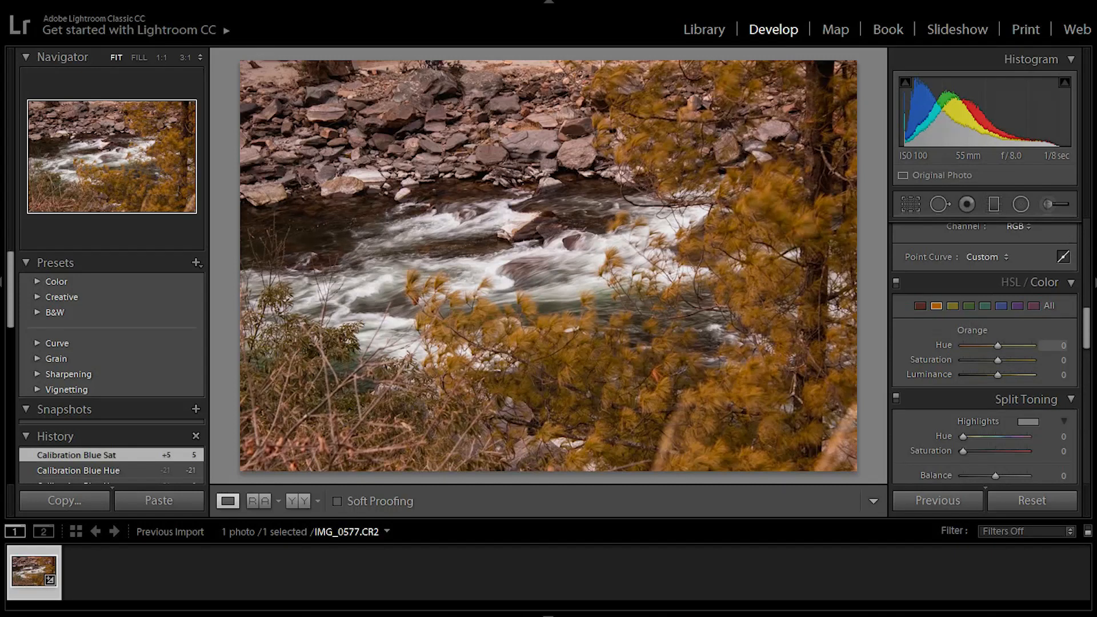
{"action": "mouse_move", "coordinate": [992, 346]}
{"action": "left_mouse_down"}
{"action": "mouse_move", "coordinate": [982, 346]}
{"action": "mouse_move", "coordinate": [1000, 345]}
{"action": "left_mouse_up"}
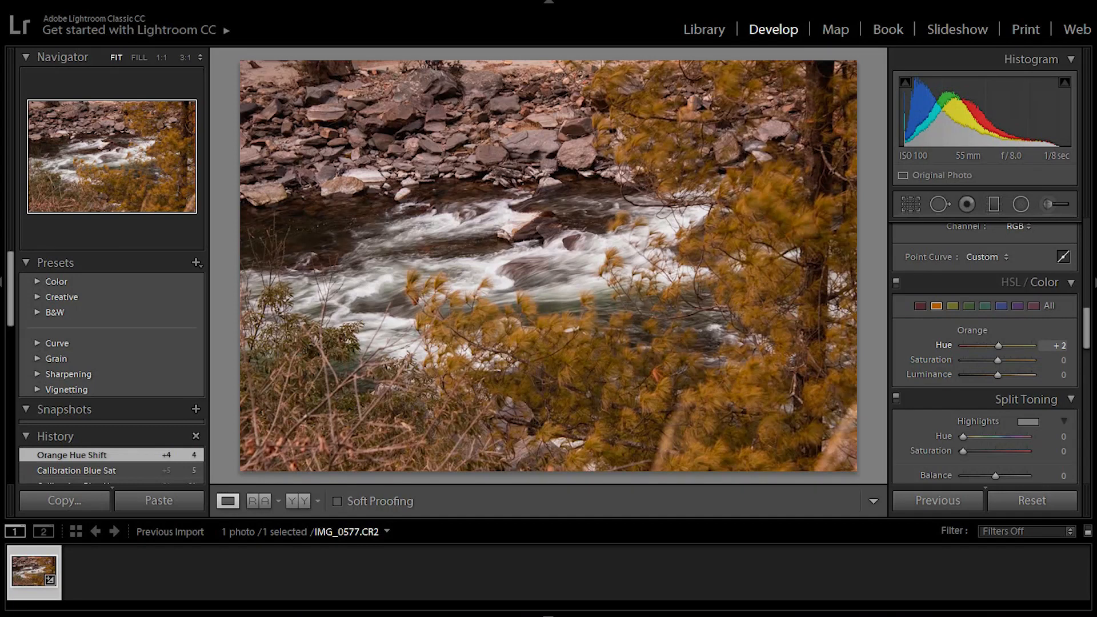
{"action": "mouse_move", "coordinate": [997, 360]}
{"action": "left_mouse_down"}
{"action": "mouse_move", "coordinate": [988, 374]}
{"action": "mouse_move", "coordinate": [1000, 375]}
{"action": "left_mouse_up"}
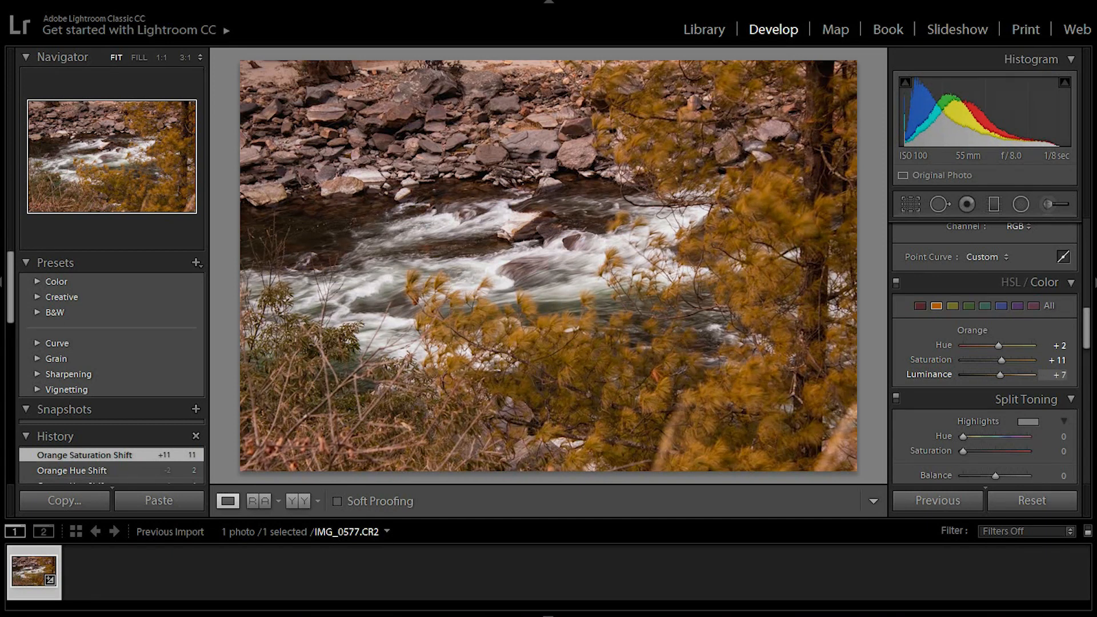
In the HSL colour adjustments, set yellow hue and saturation to -24, and red hue to +20, saturation to -64 and luminance to -76.
{"action": "left_click", "coordinate": [952, 307]}
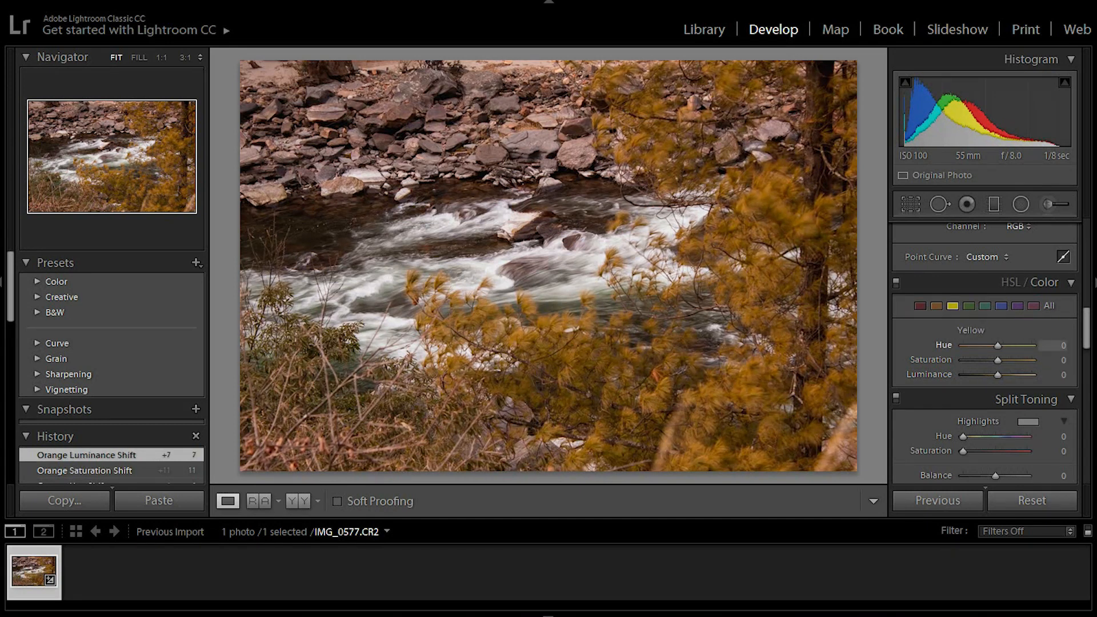
{"action": "left_click_drag", "start_coordinate": [997, 346], "coordinate": [994, 346]}
{"action": "left_click_drag", "start_coordinate": [989, 345], "coordinate": [988, 360]}
{"action": "left_click", "coordinate": [920, 306]}
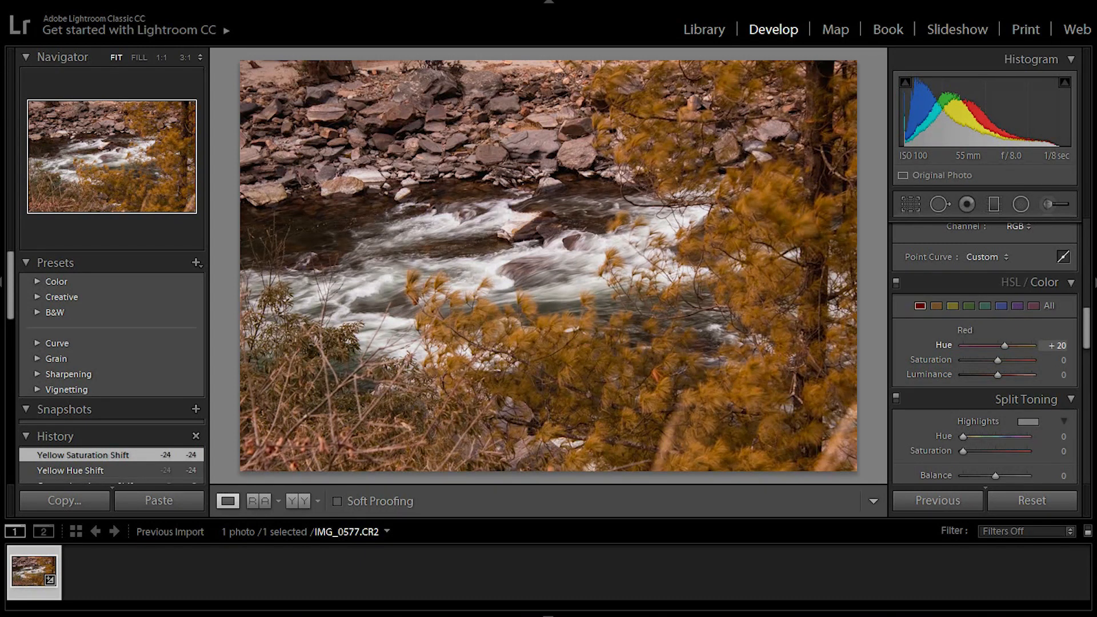
{"action": "mouse_move", "coordinate": [1004, 346]}
{"action": "left_mouse_down"}
{"action": "mouse_move", "coordinate": [994, 375]}
{"action": "mouse_move", "coordinate": [971, 374]}
{"action": "mouse_move", "coordinate": [990, 360]}
{"action": "mouse_move", "coordinate": [962, 360]}
{"action": "mouse_move", "coordinate": [1011, 360]}
{"action": "left_mouse_up"}
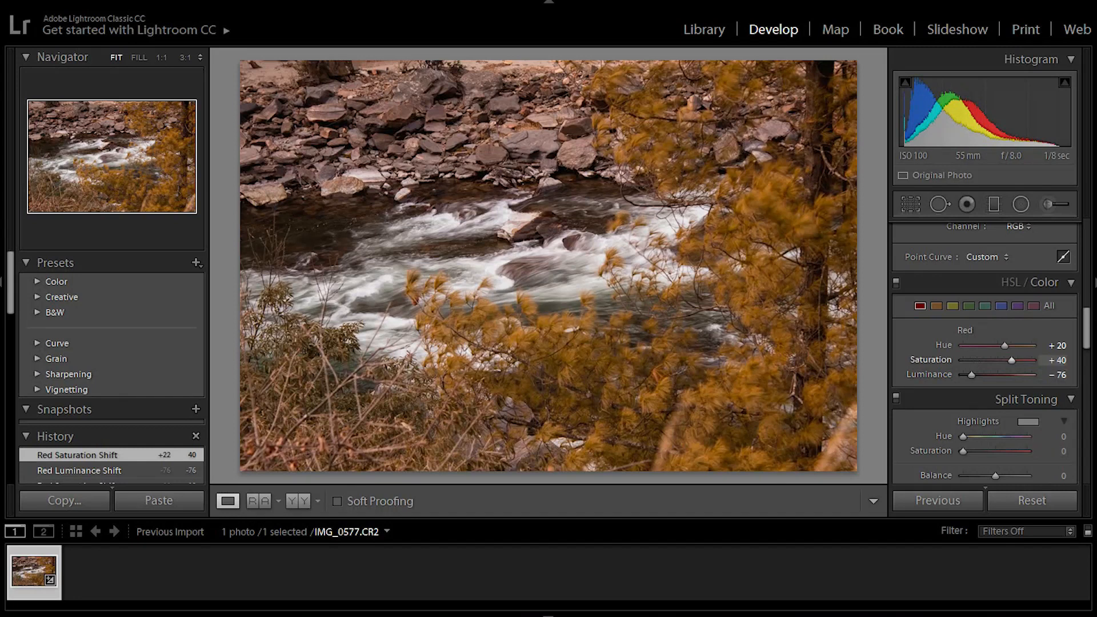
{"action": "left_click_drag", "start_coordinate": [1002, 360], "coordinate": [976, 360]}
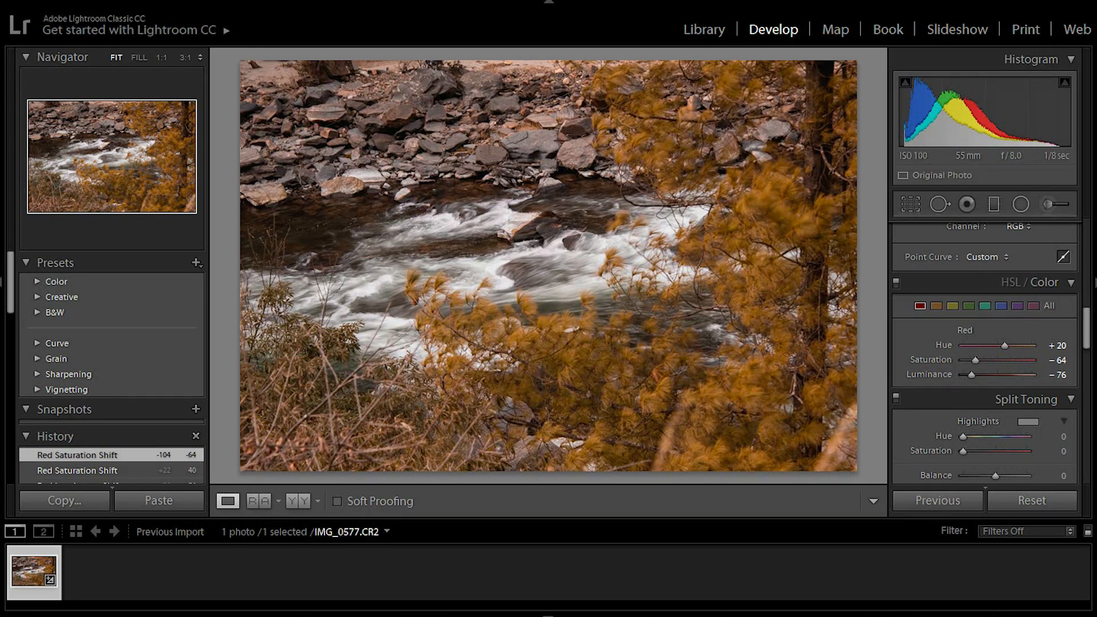
Set the green hue to +44 and saturation to +2, and the aqua hue to -98, saturation to +71 and luminance to -18.
{"action": "left_click", "coordinate": [969, 306]}
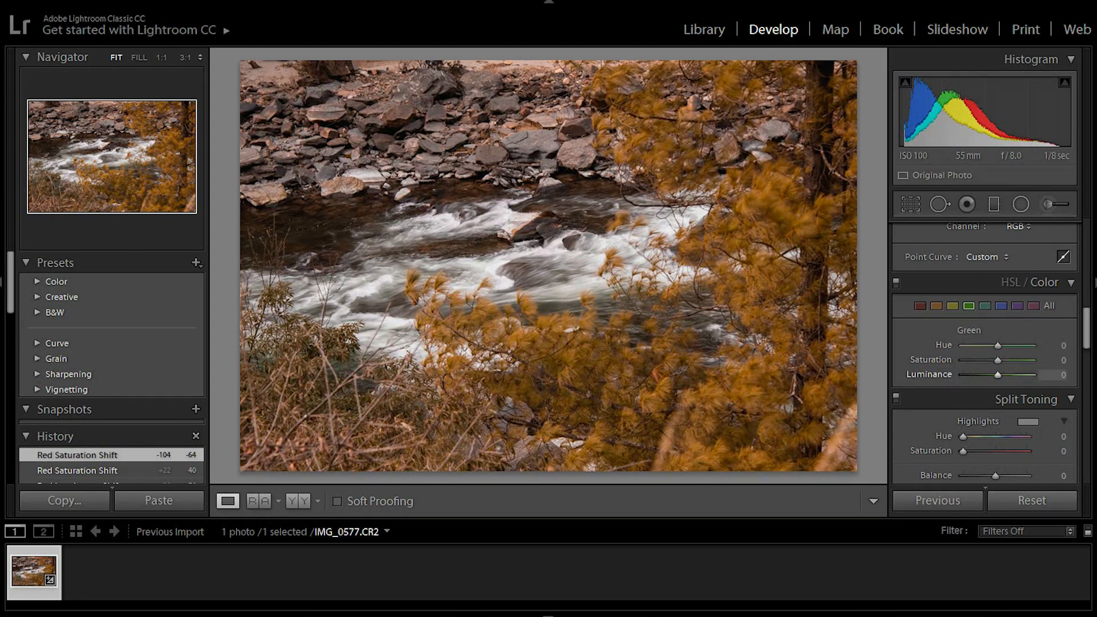
{"action": "mouse_move", "coordinate": [997, 346]}
{"action": "left_mouse_down"}
{"action": "mouse_move", "coordinate": [963, 345]}
{"action": "mouse_move", "coordinate": [1014, 346]}
{"action": "left_mouse_up"}
{"action": "left_click_drag", "start_coordinate": [1013, 346], "coordinate": [1013, 345]}
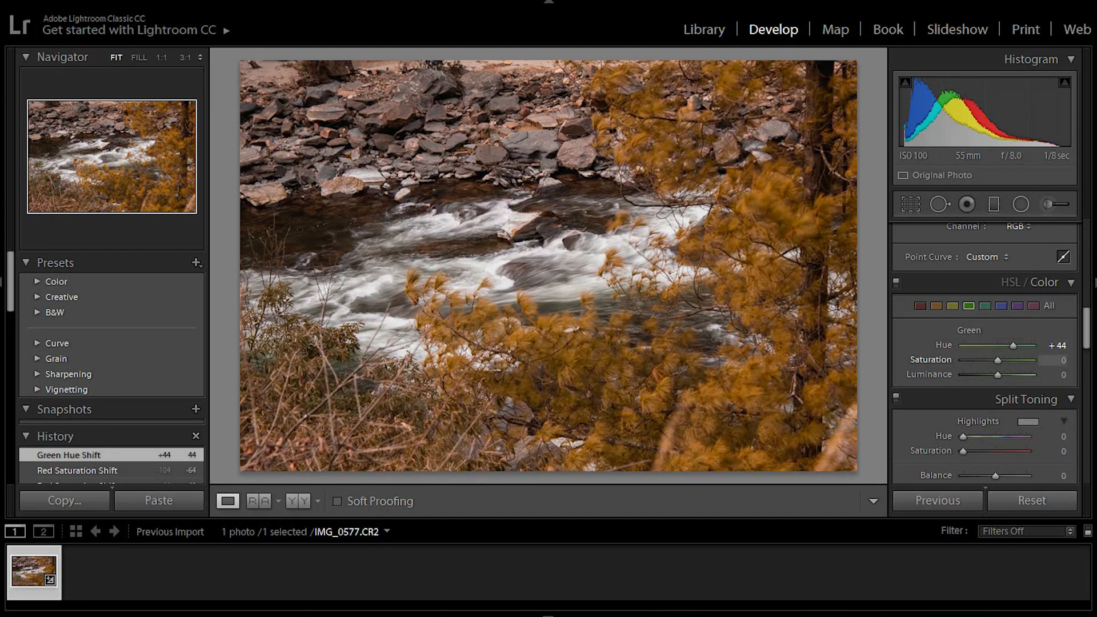
{"action": "left_click_drag", "start_coordinate": [998, 360], "coordinate": [1030, 345]}
{"action": "left_click", "coordinate": [985, 305]}
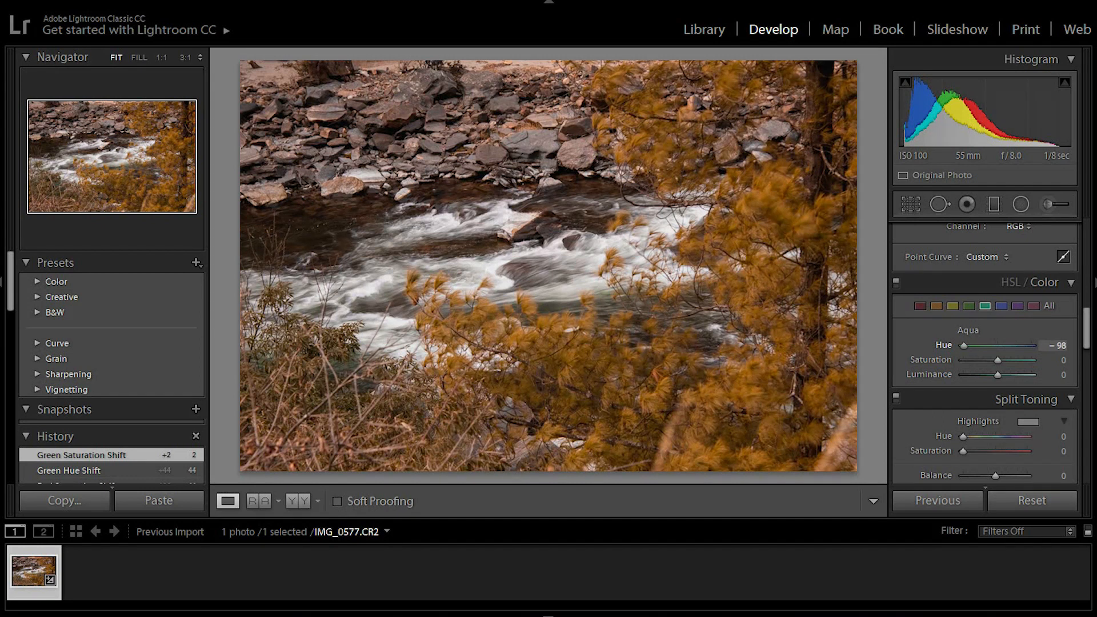
{"action": "mouse_move", "coordinate": [998, 360]}
{"action": "left_mouse_down"}
{"action": "mouse_move", "coordinate": [1024, 360]}
{"action": "mouse_move", "coordinate": [992, 375]}
{"action": "left_mouse_up"}
Set the blue hue to -33, saturation to +4 and luminance to +7 in the HSL colour adjustments.
{"action": "left_click", "coordinate": [1001, 306]}
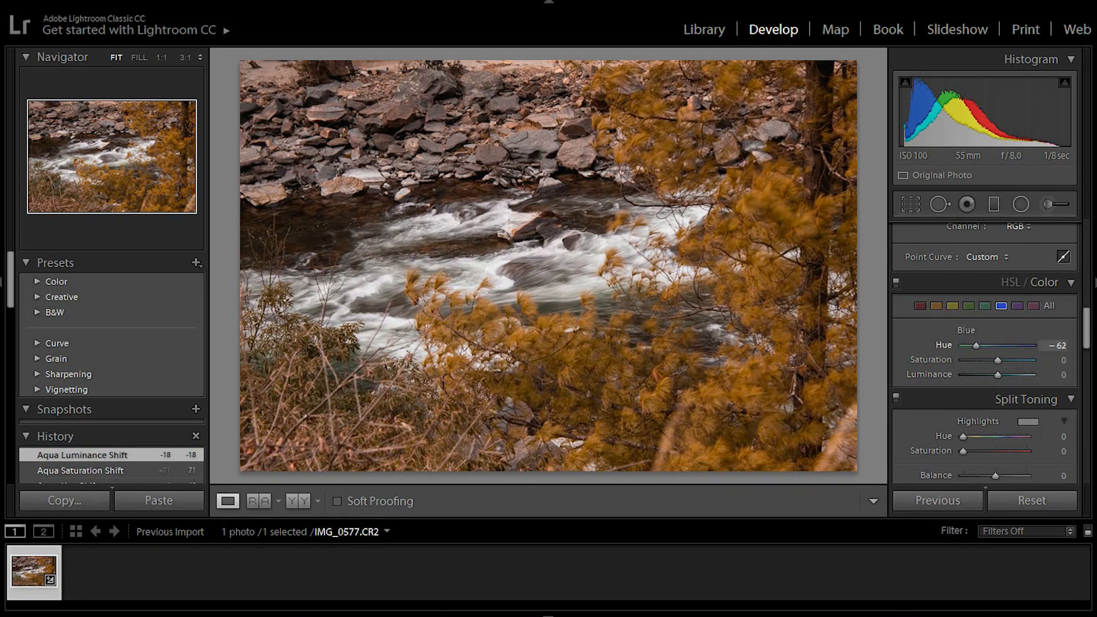
{"action": "mouse_move", "coordinate": [986, 346]}
{"action": "left_mouse_down"}
{"action": "mouse_move", "coordinate": [991, 360]}
{"action": "mouse_move", "coordinate": [1026, 360]}
{"action": "mouse_move", "coordinate": [999, 360]}
{"action": "left_mouse_up"}
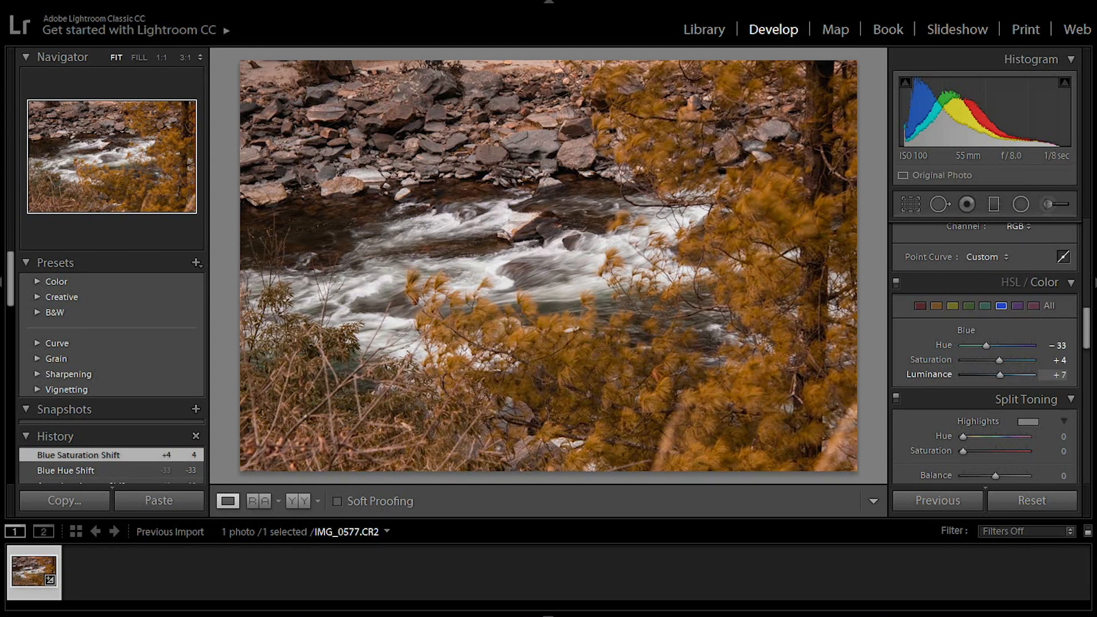
{"action": "left_click_drag", "start_coordinate": [1000, 375], "coordinate": [1000, 374]}
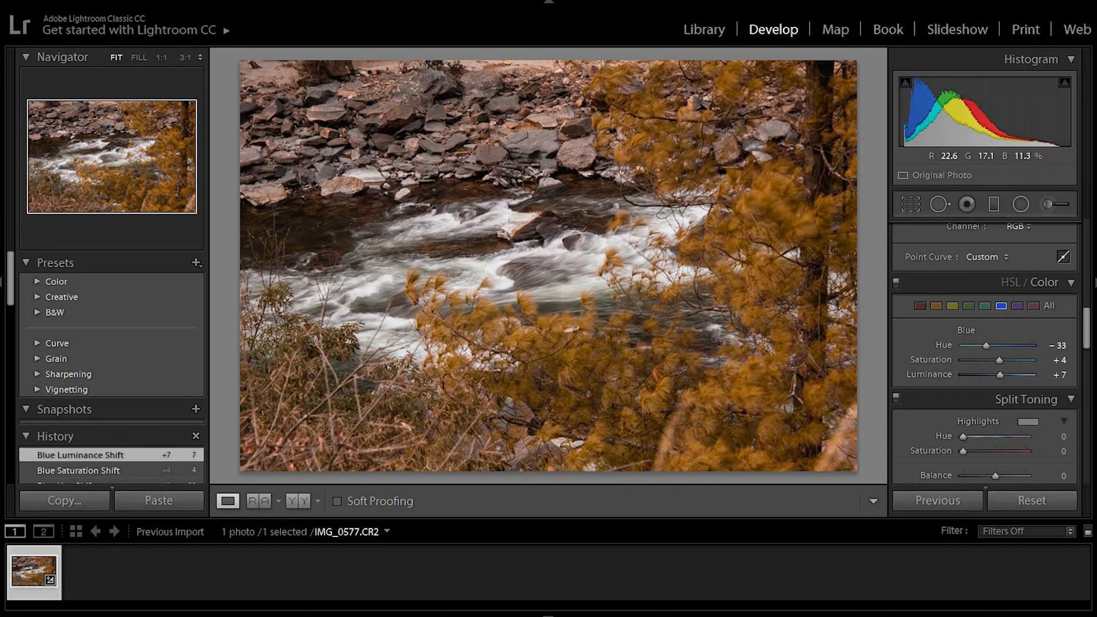
Desaturate the purples to -96 and the magentas to -93 in the HSL colour adjustments.
{"action": "left_click", "coordinate": [1018, 307]}
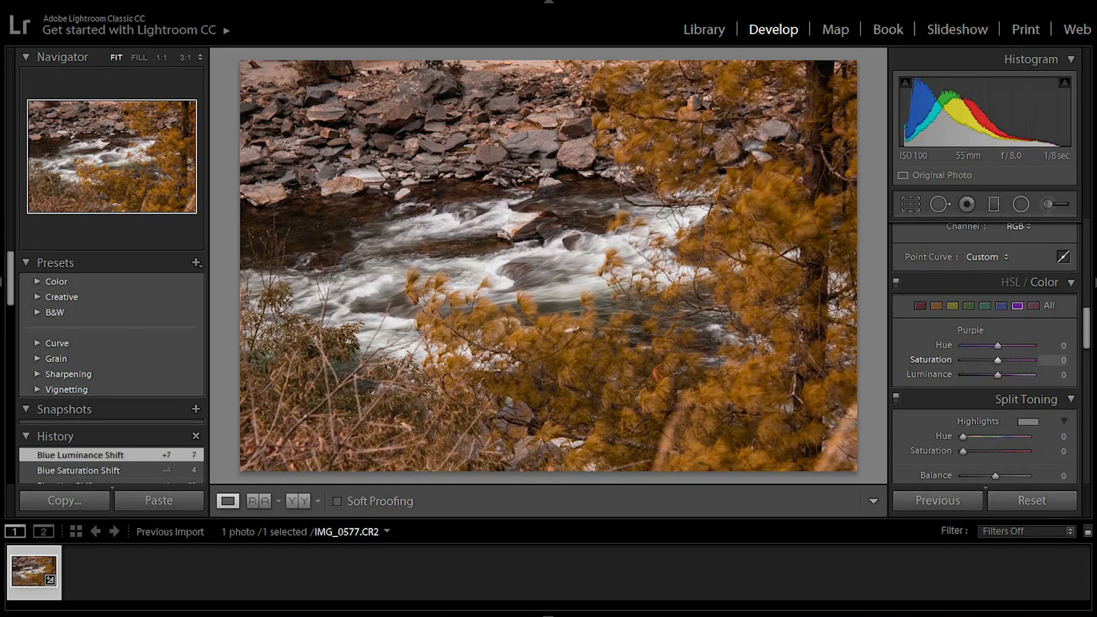
{"action": "left_click_drag", "start_coordinate": [994, 360], "coordinate": [964, 360]}
{"action": "left_click", "coordinate": [1033, 306]}
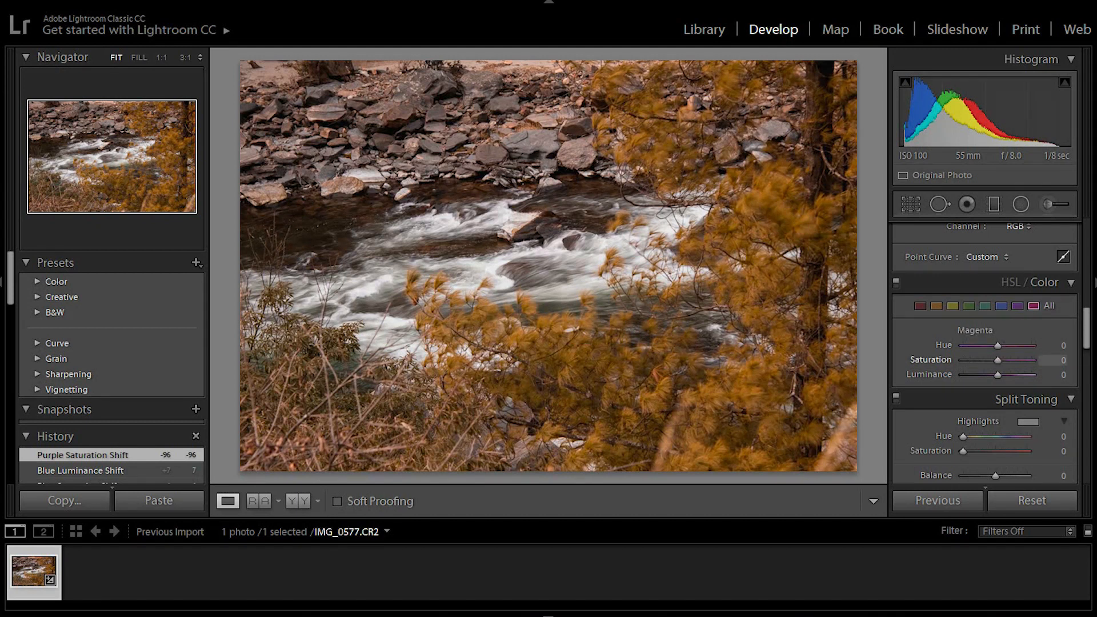
{"action": "left_click_drag", "start_coordinate": [997, 360], "coordinate": [968, 360]}
{"action": "left_click_drag", "start_coordinate": [965, 360], "coordinate": [964, 360]}
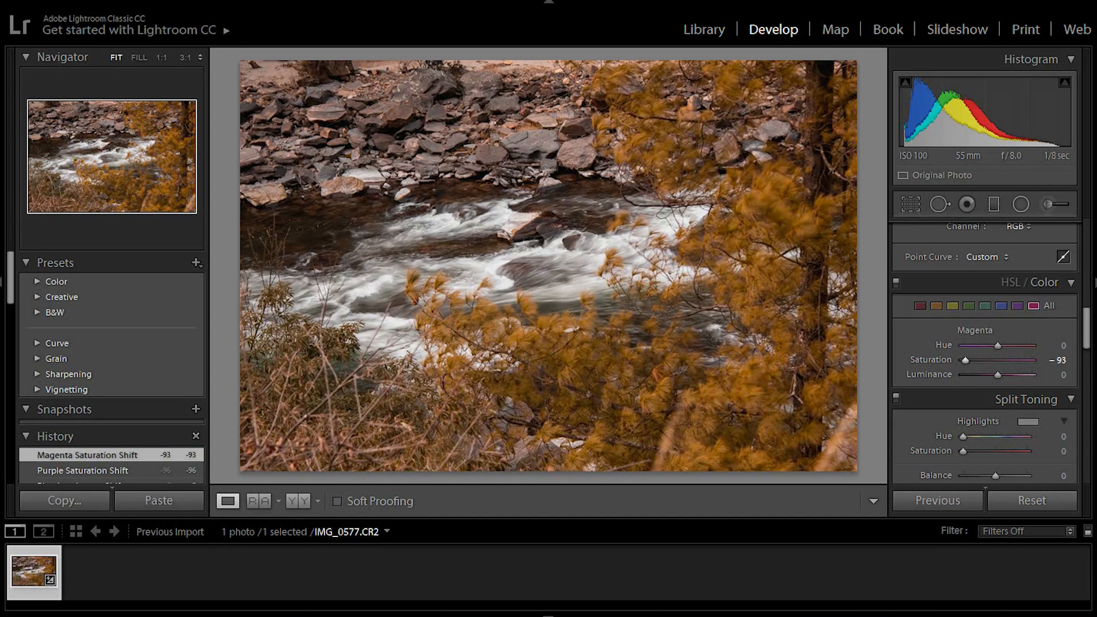
Split-tone the highlights with hue 64, saturation 6 and the shadows with hue 227, saturation 8, and compare the effect off and on.
{"action": "scroll", "coordinate": [985, 351], "scroll_direction": "up", "scroll_amount": 3}
{"action": "scroll", "coordinate": [985, 351], "scroll_direction": "down", "scroll_amount": 6}
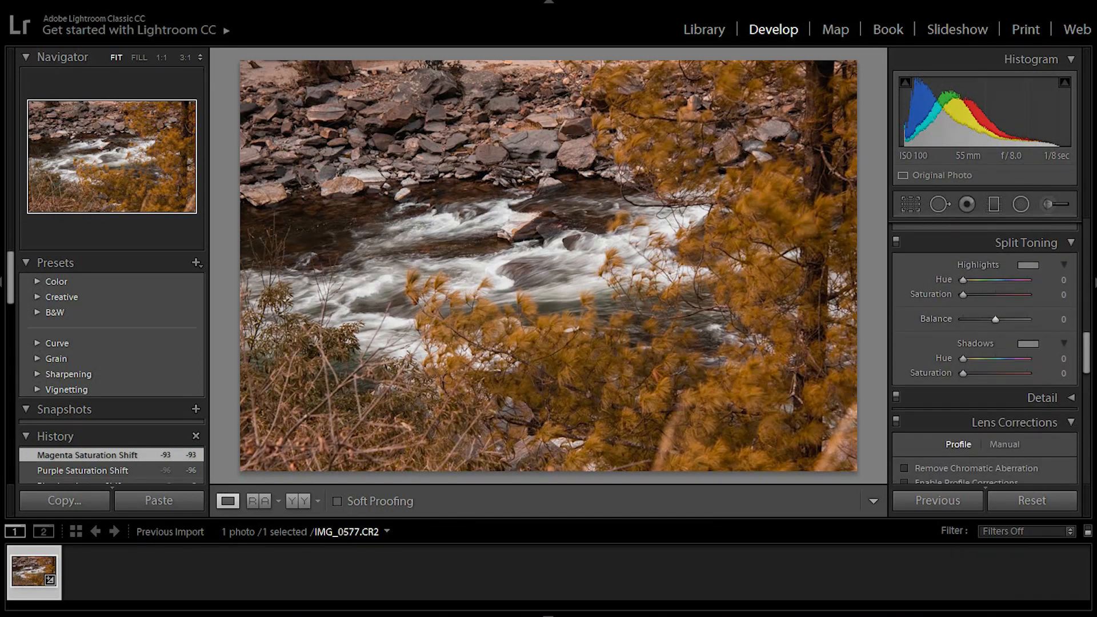
{"action": "left_click_drag", "start_coordinate": [962, 295], "coordinate": [975, 280]}
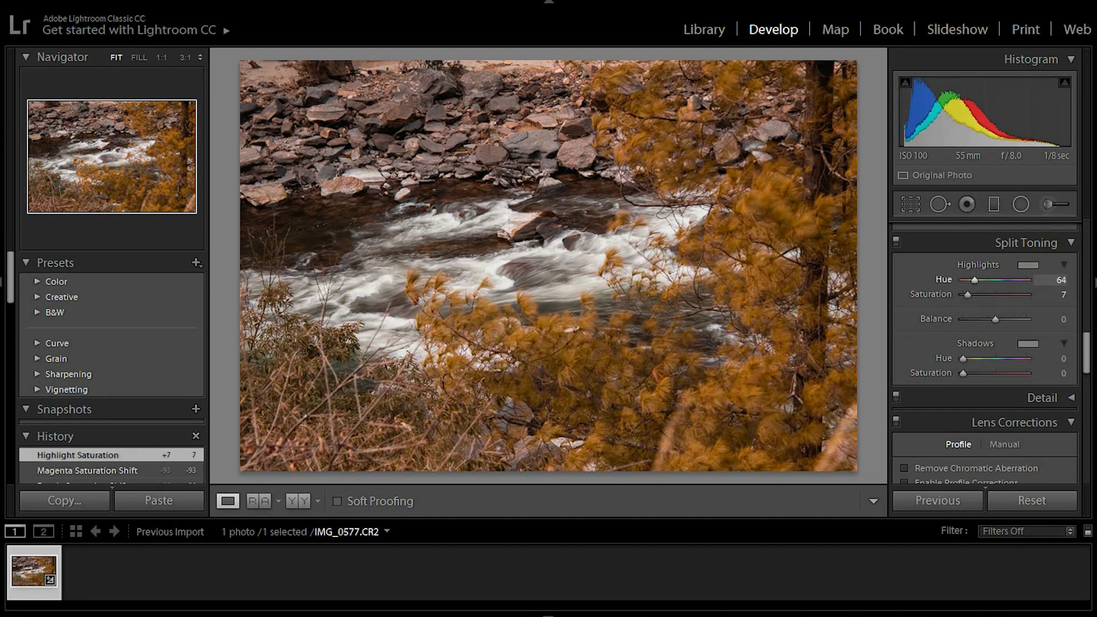
{"action": "left_click_drag", "start_coordinate": [969, 295], "coordinate": [967, 295]}
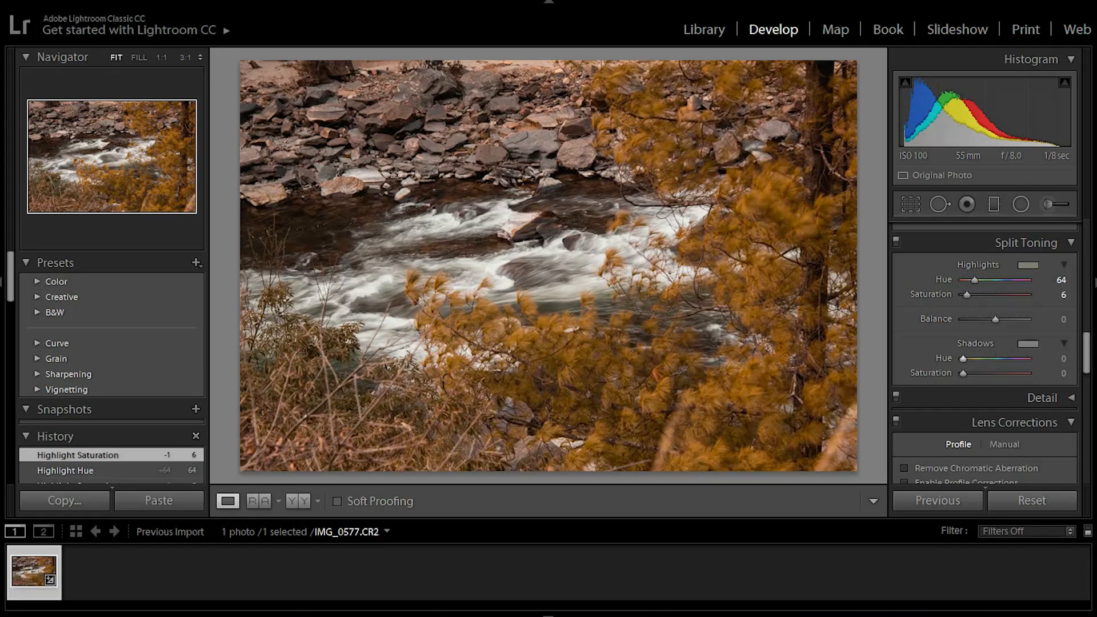
{"action": "left_click_drag", "start_coordinate": [963, 373], "coordinate": [1002, 358]}
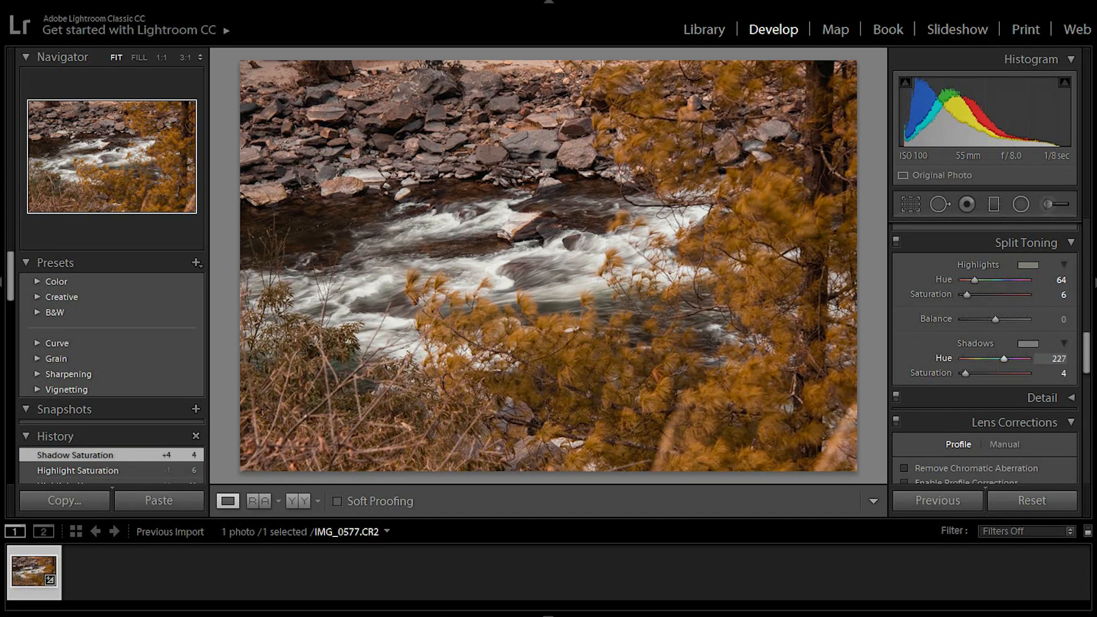
{"action": "mouse_move", "coordinate": [965, 373]}
{"action": "left_mouse_down"}
{"action": "mouse_move", "coordinate": [976, 373]}
{"action": "mouse_move", "coordinate": [968, 373]}
{"action": "left_mouse_up"}
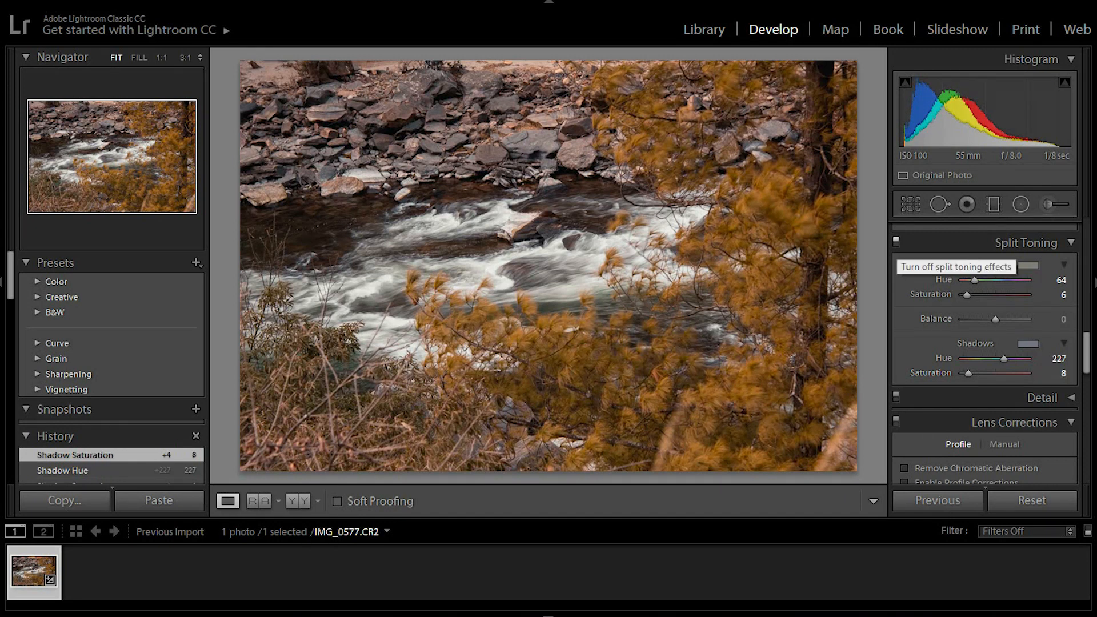
{"action": "left_click", "coordinate": [895, 242]}
{"action": "left_click", "coordinate": [896, 243]}
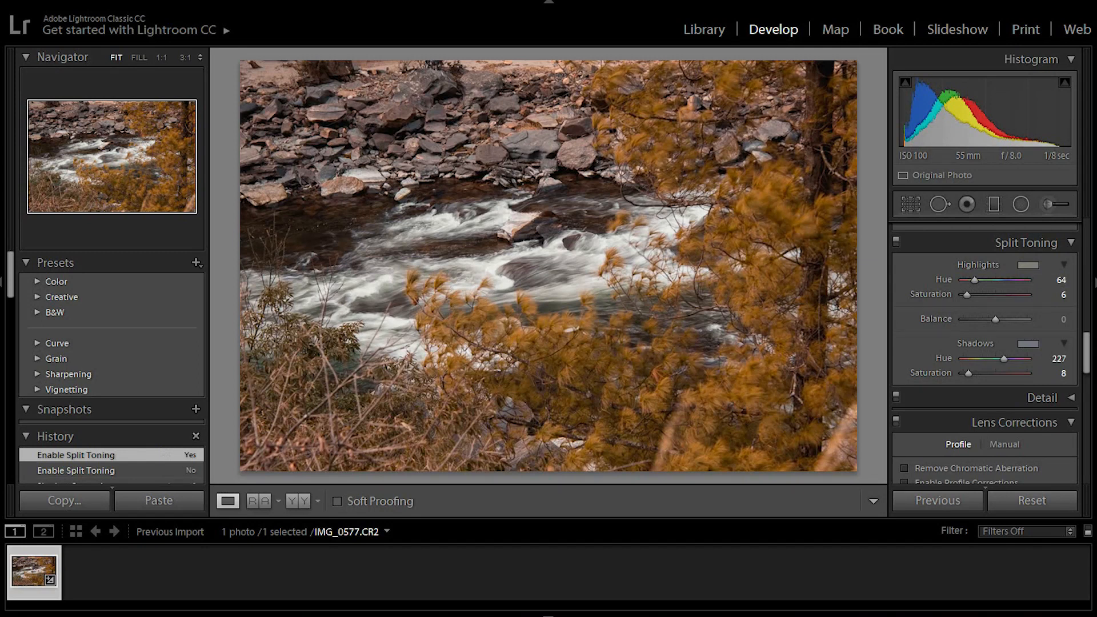
Enable chromatic aberration removal and lens profile corrections for the photo.
{"action": "scroll", "coordinate": [985, 354], "scroll_direction": "down", "scroll_amount": 3}
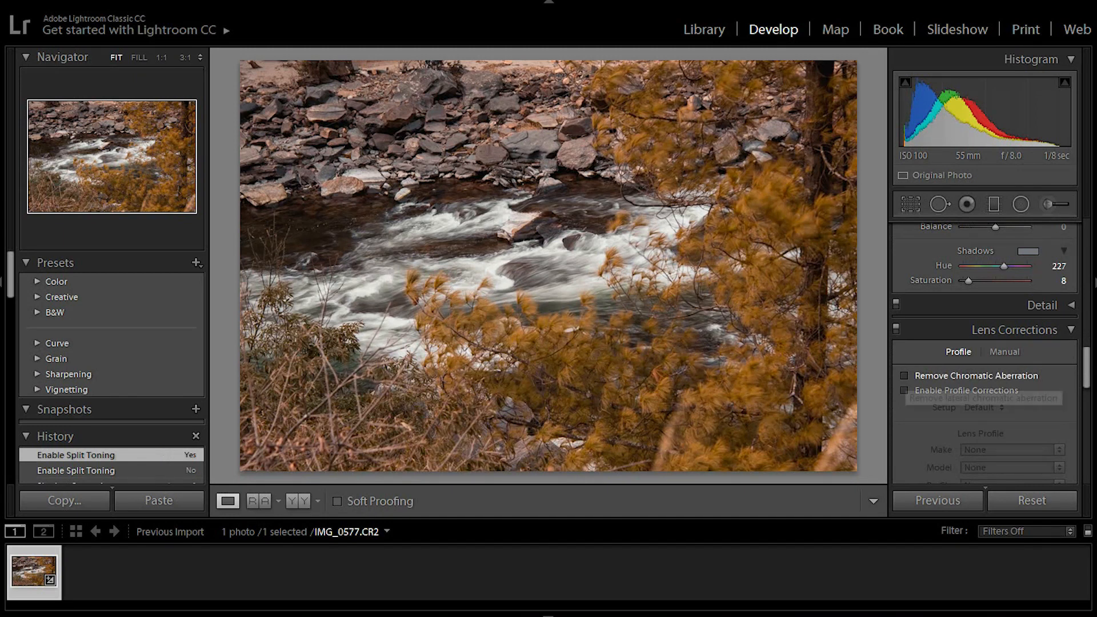
{"action": "left_click", "coordinate": [907, 376]}
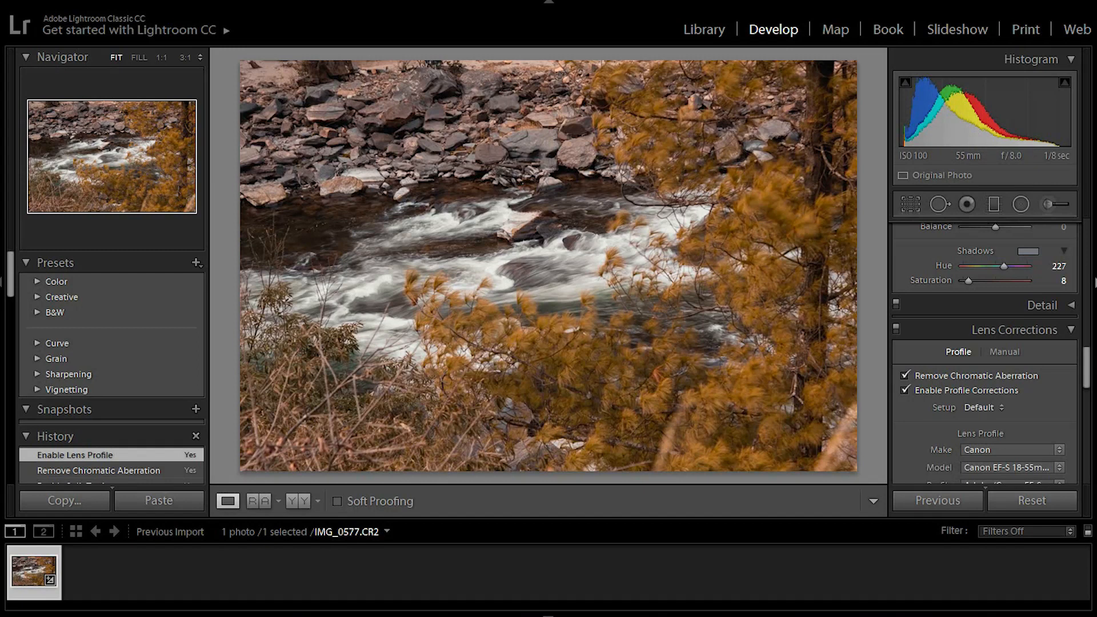
Raise the photo's overall contrast to +5 in the basic tone adjustments.
{"action": "scroll", "coordinate": [984, 354], "scroll_direction": "up", "scroll_amount": 10}
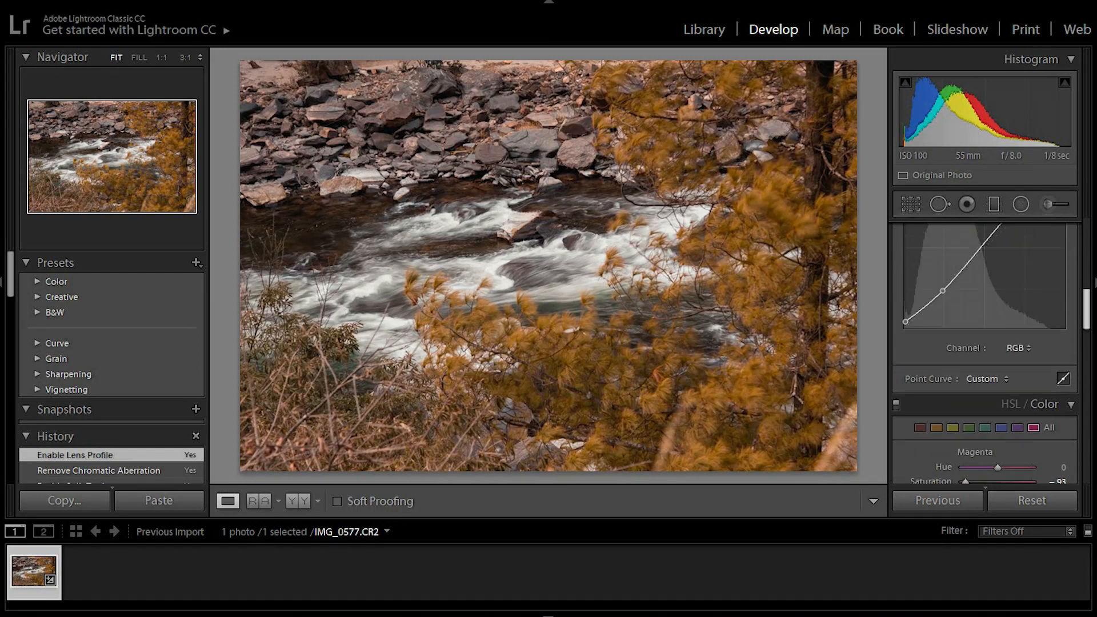
{"action": "scroll", "coordinate": [985, 354], "scroll_direction": "up", "scroll_amount": 5}
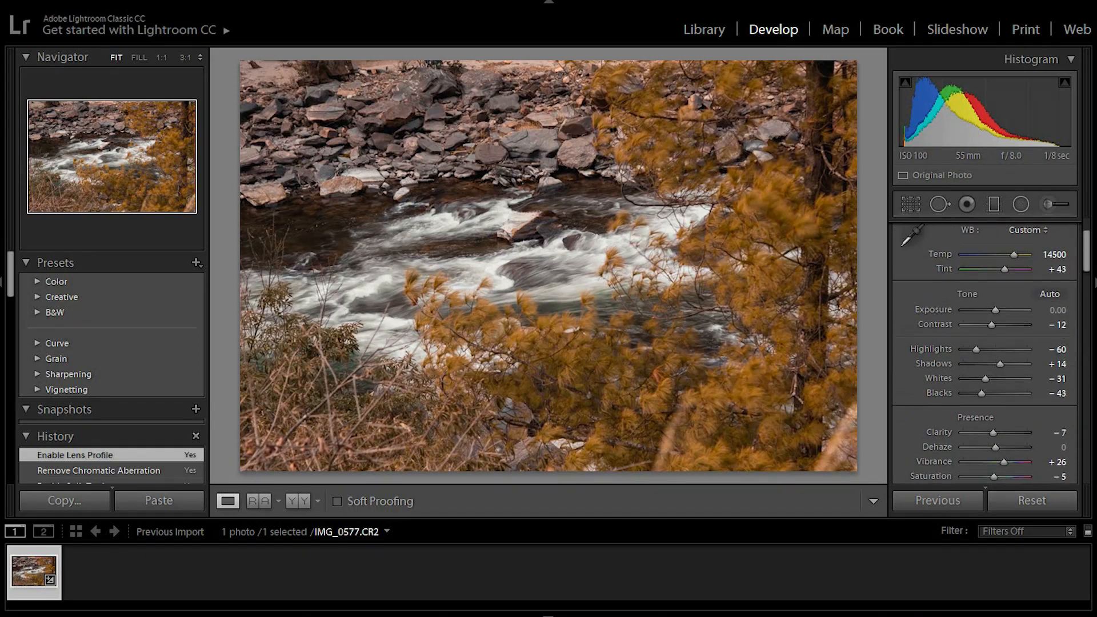
{"action": "left_click_drag", "start_coordinate": [992, 325], "coordinate": [993, 325]}
{"action": "left_click_drag", "start_coordinate": [993, 325], "coordinate": [997, 325]}
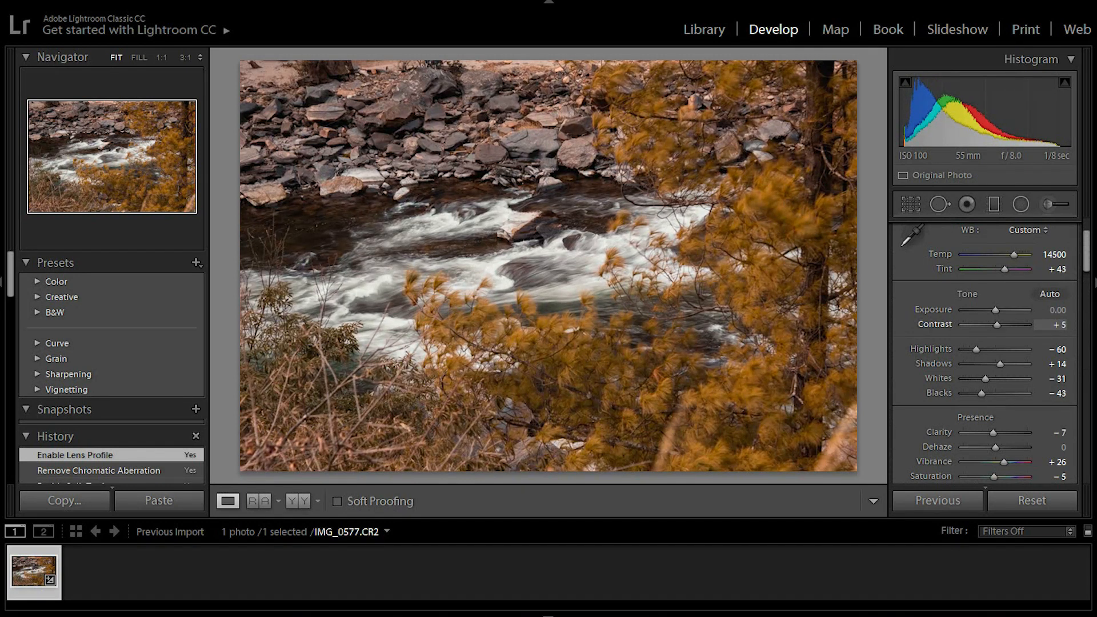
{"action": "left_click_drag", "start_coordinate": [997, 325], "coordinate": [997, 325]}
Add a shadow point to the RGB tone curve between its black end point and the existing lower point.
{"action": "scroll", "coordinate": [985, 353], "scroll_direction": "down", "scroll_amount": 2}
{"action": "scroll", "coordinate": [985, 355], "scroll_direction": "down", "scroll_amount": 5}
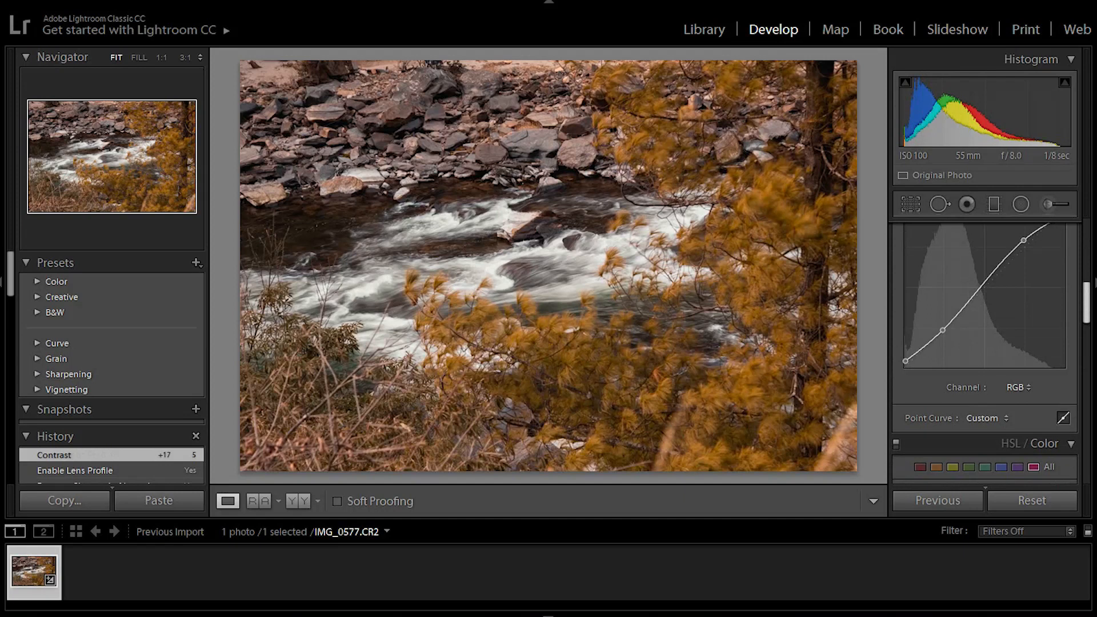
{"action": "left_click_drag", "start_coordinate": [904, 361], "coordinate": [905, 356]}
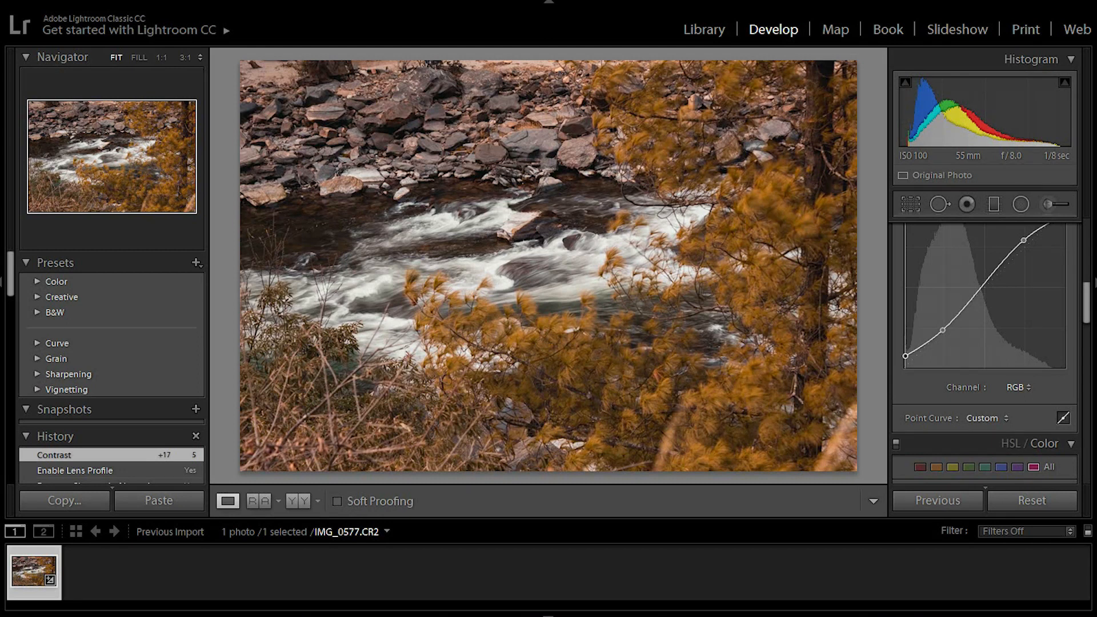
{"action": "left_click_drag", "start_coordinate": [905, 356], "coordinate": [923, 349]}
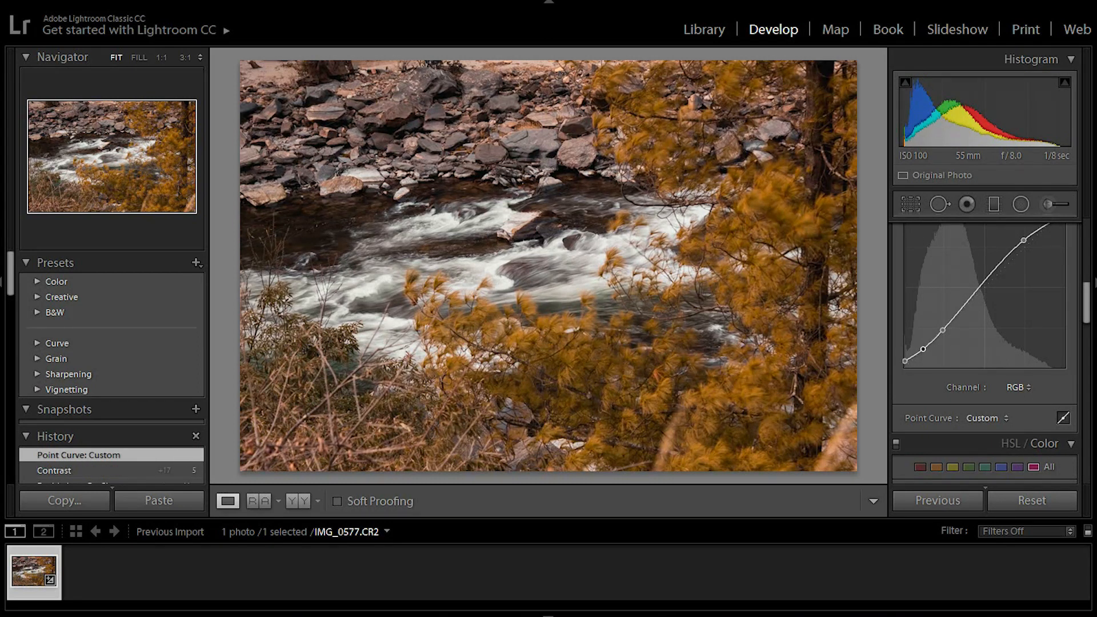
Paint over the rocks on the far riverbank with the Adjustment Brush at saturation -74.
{"action": "scroll", "coordinate": [985, 343], "scroll_direction": "up", "scroll_amount": 5}
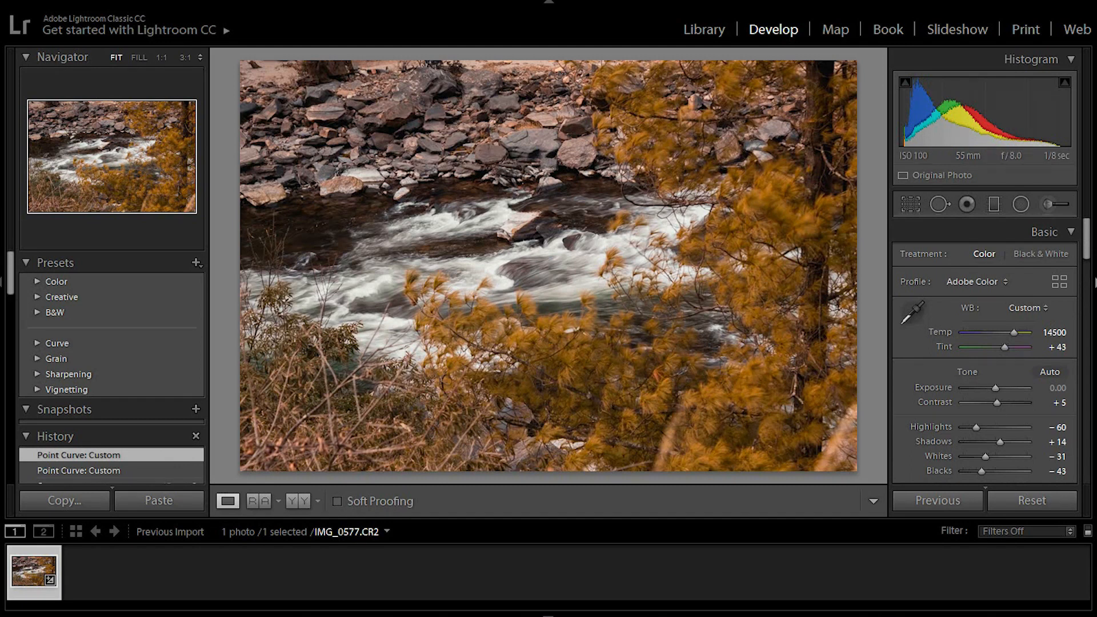
{"action": "key", "text": "k"}
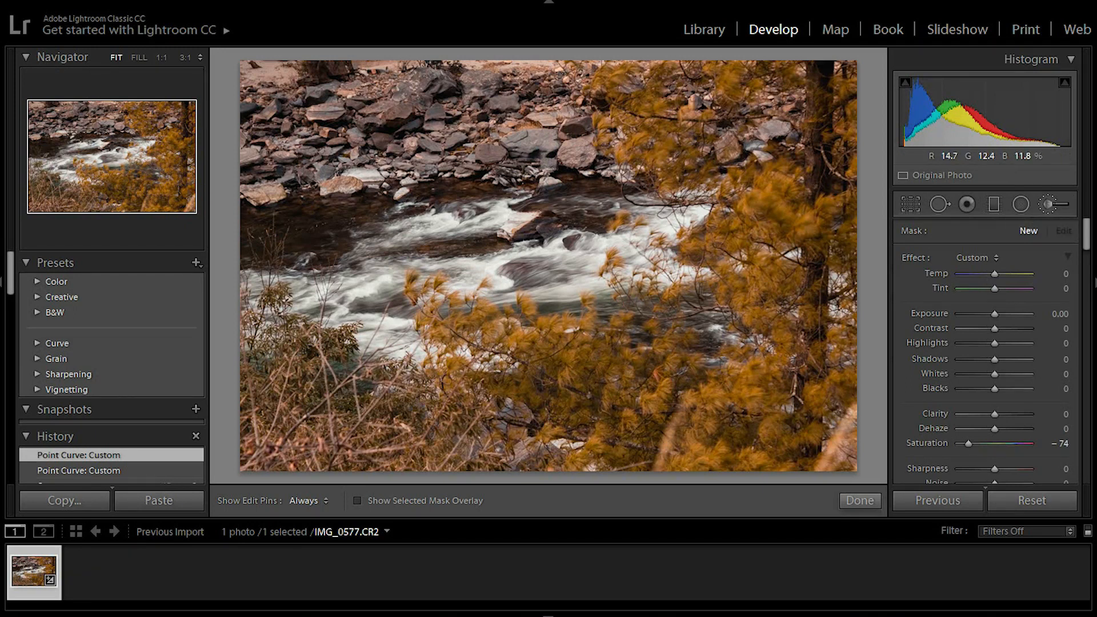
{"action": "left_click", "coordinate": [357, 501]}
{"action": "mouse_move", "coordinate": [343, 100]}
{"action": "left_mouse_down"}
{"action": "mouse_move", "coordinate": [247, 73]}
{"action": "mouse_move", "coordinate": [368, 73]}
{"action": "mouse_move", "coordinate": [320, 160]}
{"action": "mouse_move", "coordinate": [502, 136]}
{"action": "mouse_move", "coordinate": [535, 75]}
{"action": "mouse_move", "coordinate": [434, 85]}
{"action": "left_mouse_up"}
{"action": "left_click_drag", "start_coordinate": [357, 171], "coordinate": [393, 172]}
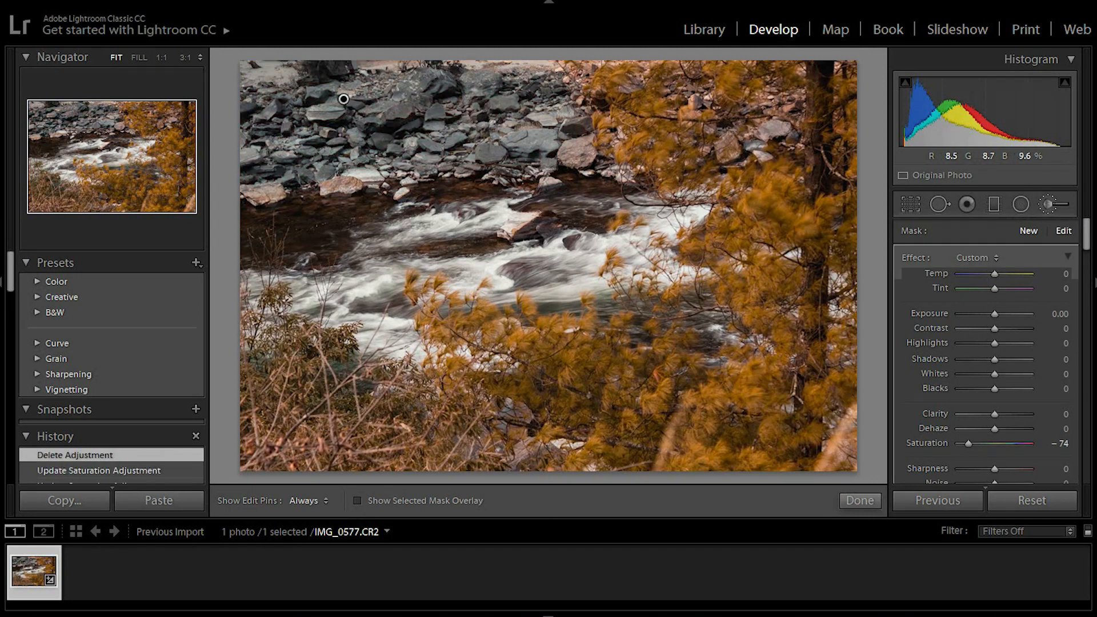
Set the riverbank rocks' brush adjustment to saturation -28 and clarity -59.
{"action": "left_click", "coordinate": [343, 99]}
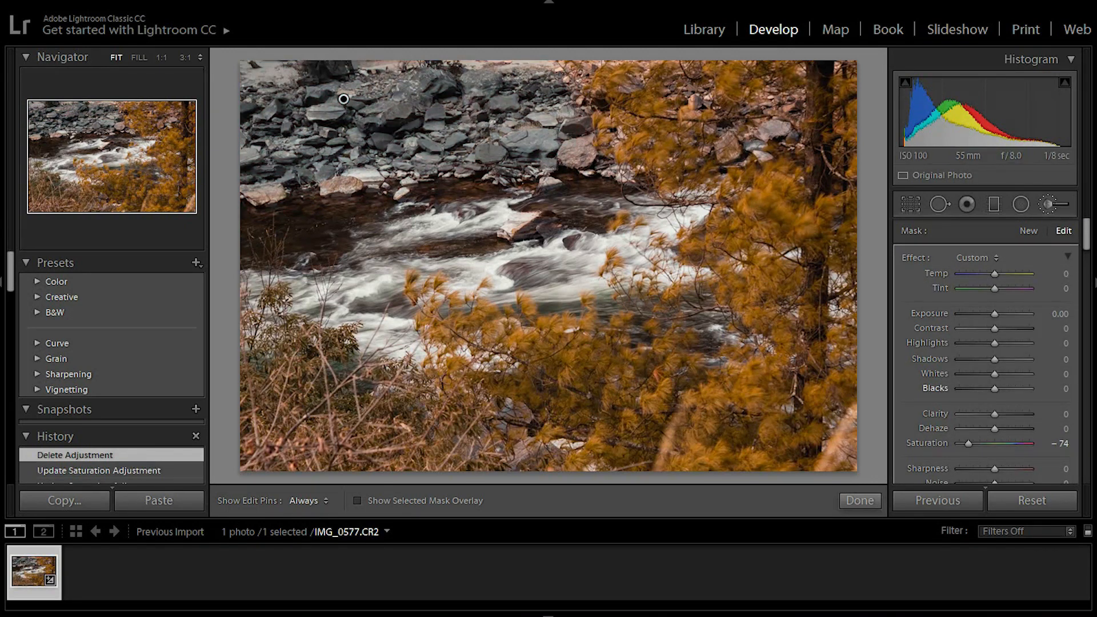
{"action": "left_click_drag", "start_coordinate": [968, 444], "coordinate": [972, 443]}
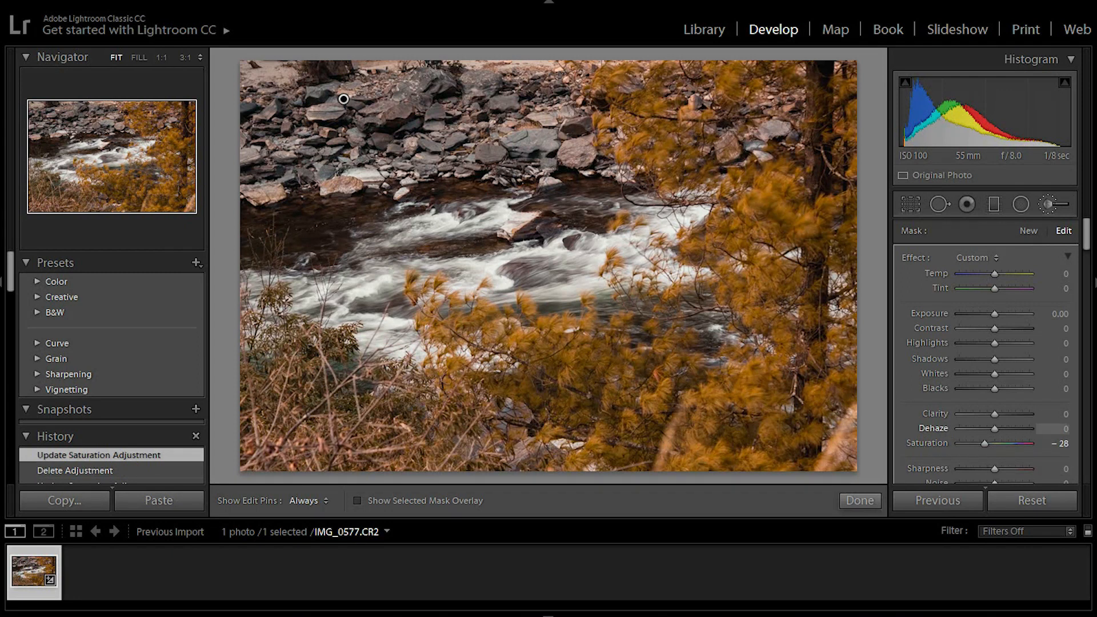
{"action": "left_click_drag", "start_coordinate": [994, 414], "coordinate": [970, 414]}
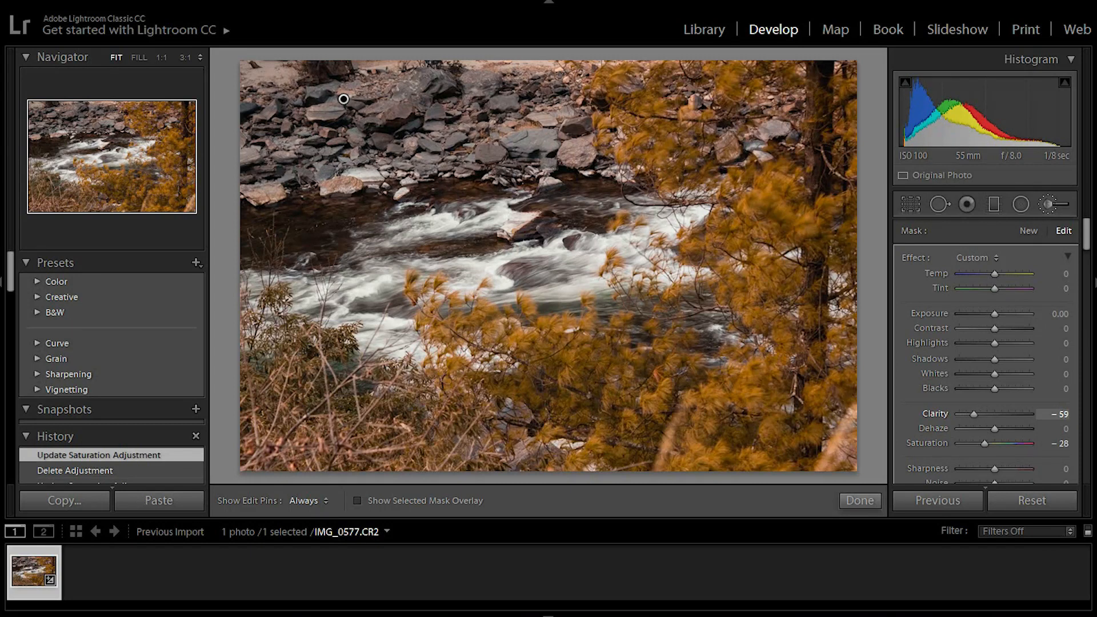
Add a subtle dark post-crop vignette with amount -10 and midpoint 80.
{"action": "scroll", "coordinate": [1021, 321], "scroll_direction": "down", "scroll_amount": 10}
{"action": "scroll", "coordinate": [1022, 321], "scroll_direction": "down", "scroll_amount": 5}
{"action": "scroll", "coordinate": [1021, 321], "scroll_direction": "up", "scroll_amount": 4}
{"action": "scroll", "coordinate": [1021, 321], "scroll_direction": "down", "scroll_amount": 7}
{"action": "scroll", "coordinate": [1022, 321], "scroll_direction": "down", "scroll_amount": 2}
{"action": "left_click_drag", "start_coordinate": [995, 430], "coordinate": [993, 430]}
{"action": "scroll", "coordinate": [992, 430], "scroll_direction": "down", "scroll_amount": 2}
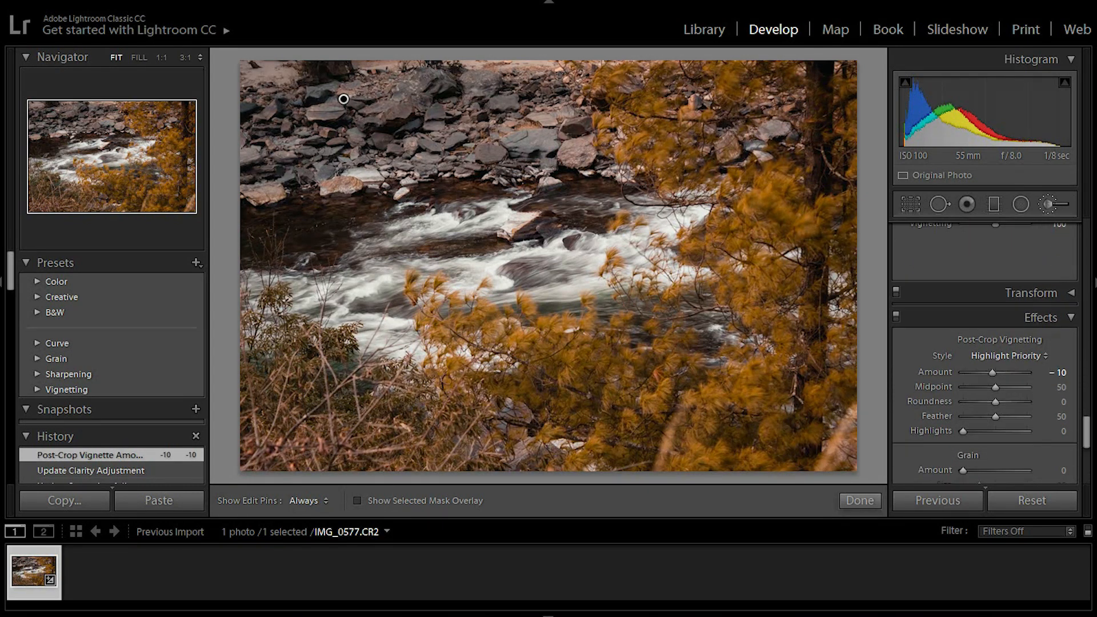
{"action": "left_click_drag", "start_coordinate": [1000, 387], "coordinate": [1015, 387]}
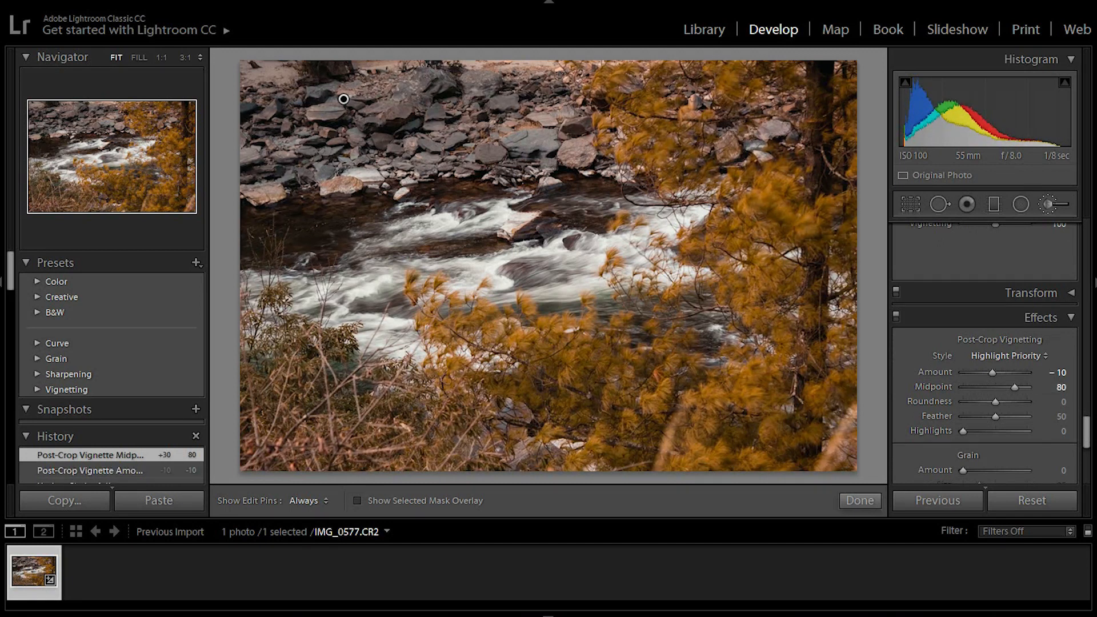
Compare the graded photo with its original unedited version by switching between the before and after views.
{"action": "scroll", "coordinate": [985, 354], "scroll_direction": "up", "scroll_amount": 4}
{"action": "key", "text": "backslash"}
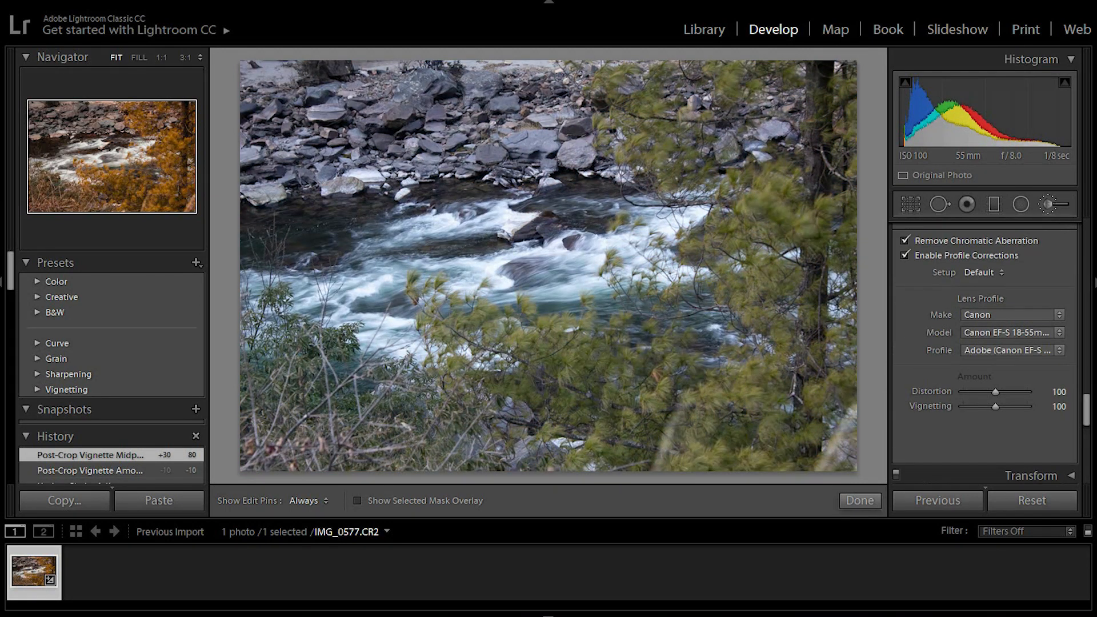
{"action": "key", "text": "backslash"}
{"action": "key", "text": "backslash"}
{"action": "key", "text": "backslash"}
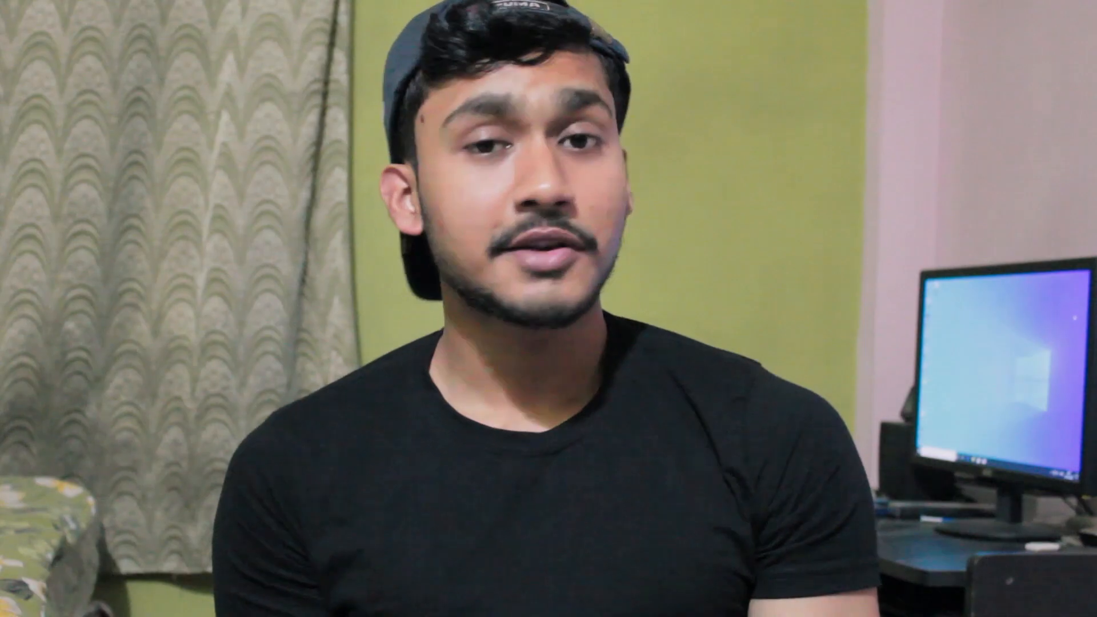